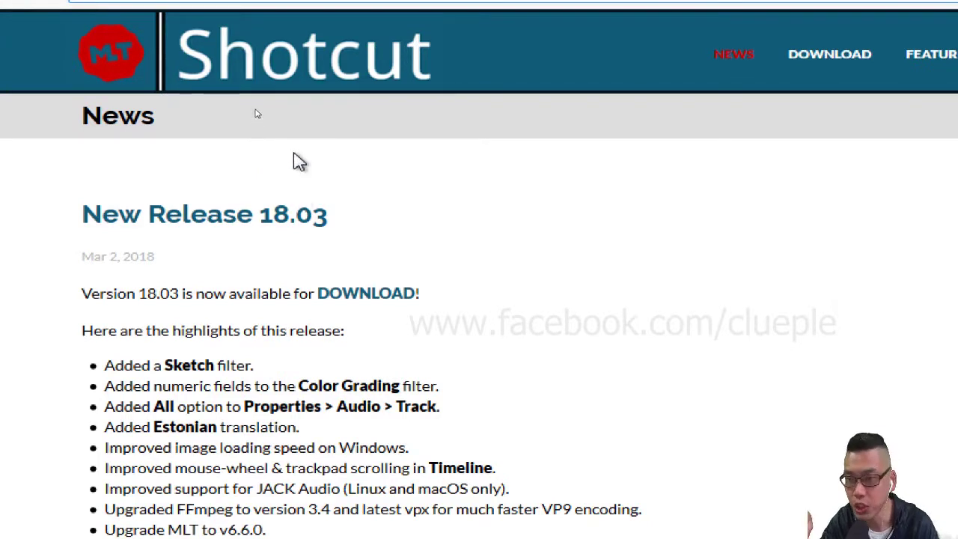
- Download the Shotcut 18.03 Windows 64-bit package shotcut-win64-180302.zip from the Shotcut site
{"action": "scroll", "coordinate": [434, 337], "scroll_direction": "down", "scroll_amount": 1}
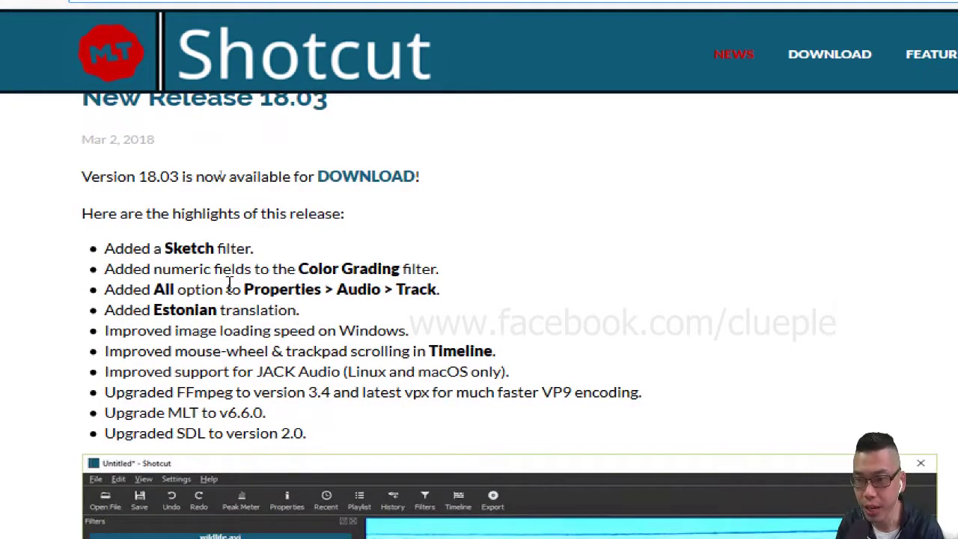
{"action": "left_click_drag", "start_coordinate": [174, 252], "coordinate": [209, 253]}
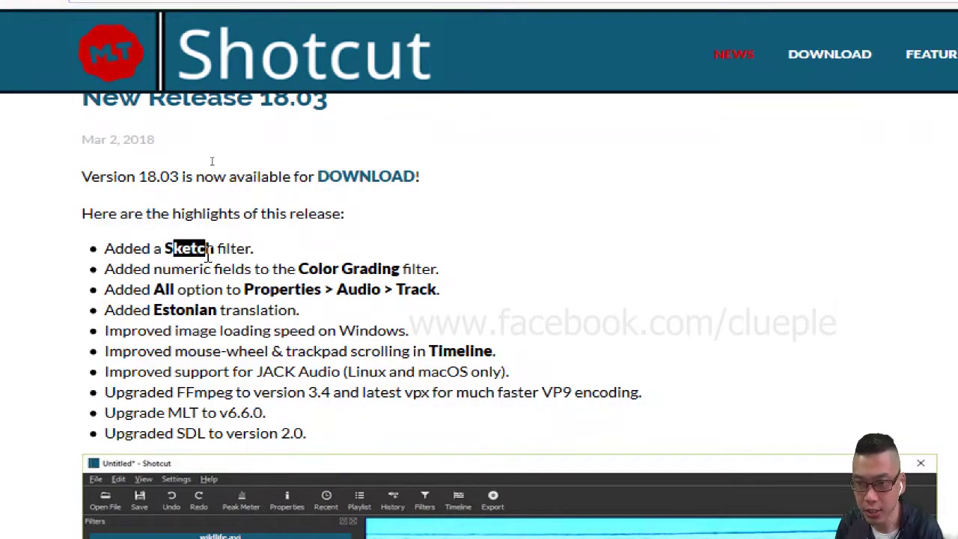
{"action": "scroll", "coordinate": [217, 258], "scroll_direction": "down", "scroll_amount": 1}
{"action": "scroll", "coordinate": [499, 487], "scroll_direction": "down", "scroll_amount": 1}
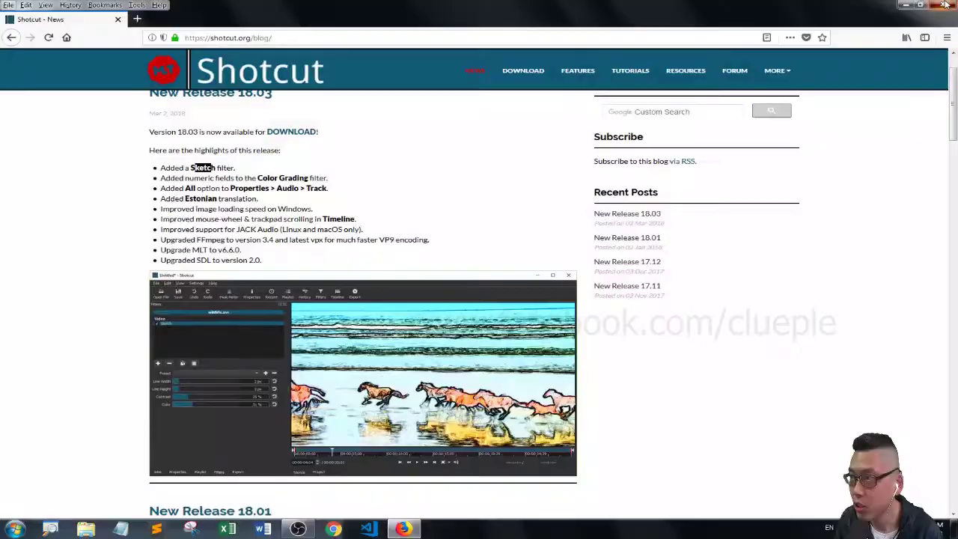
{"action": "left_click", "coordinate": [945, 4]}
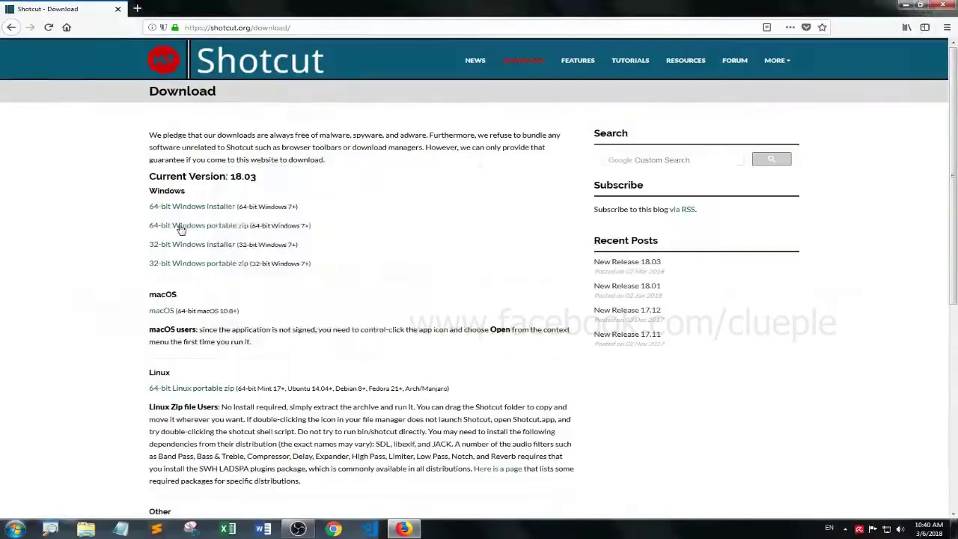
{"action": "left_click", "coordinate": [122, 168]}
{"action": "left_click", "coordinate": [391, 321]}
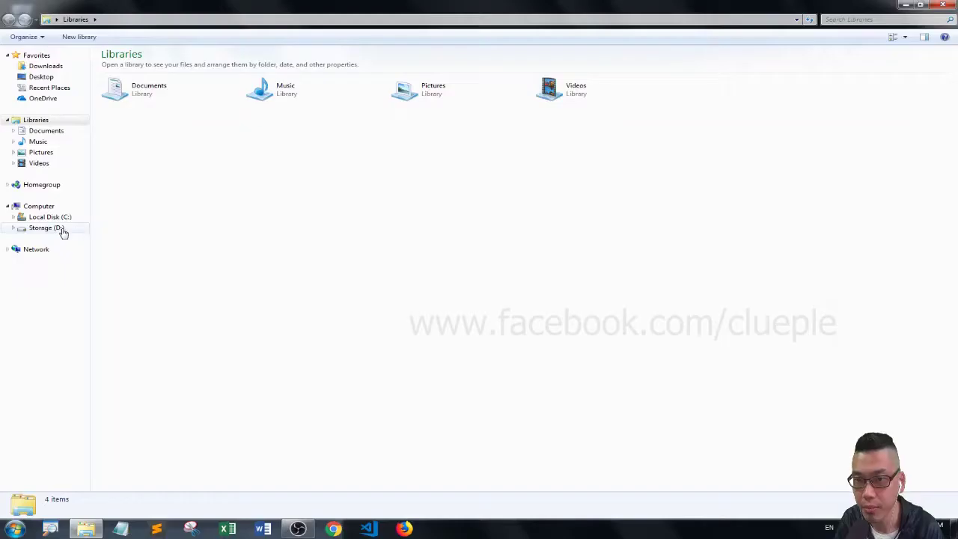
- Run shotcut.exe from D:\Program Files\shotcut-win64-180302\Shotcut
{"action": "left_click", "coordinate": [46, 227]}
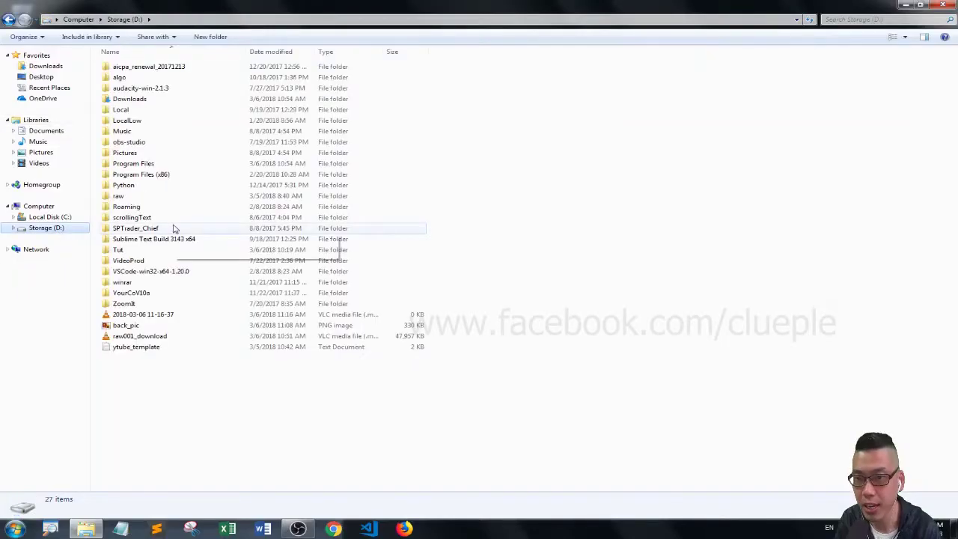
{"action": "double_click", "coordinate": [149, 167]}
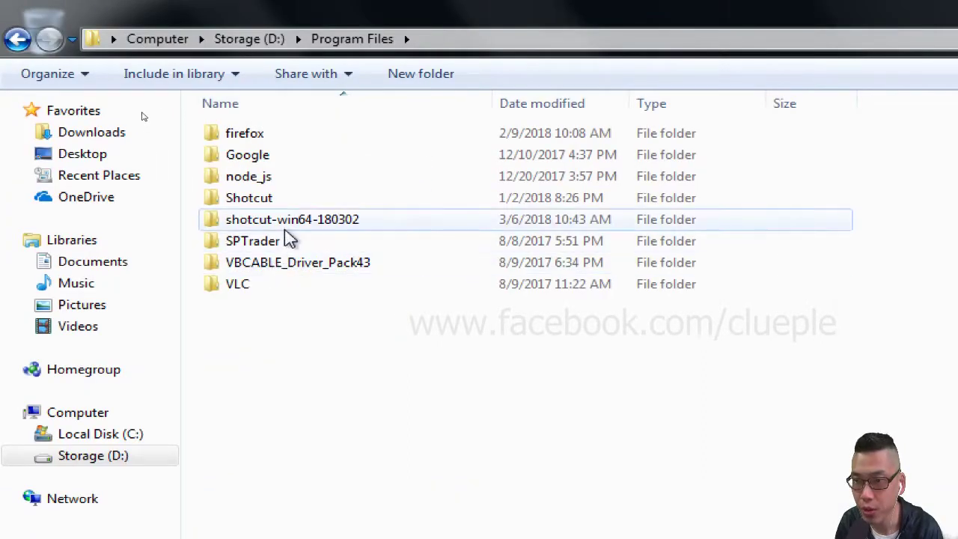
{"action": "left_click", "coordinate": [287, 229]}
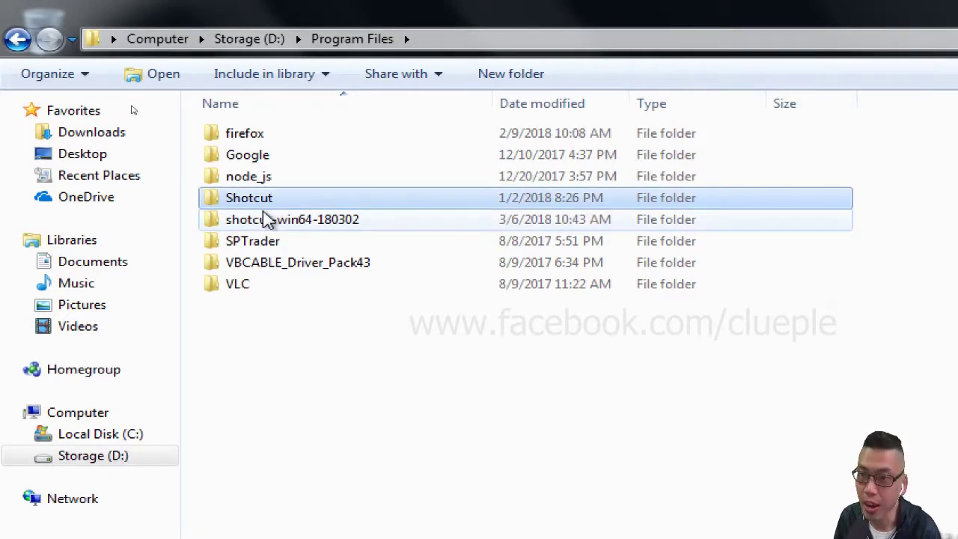
{"action": "double_click", "coordinate": [266, 218]}
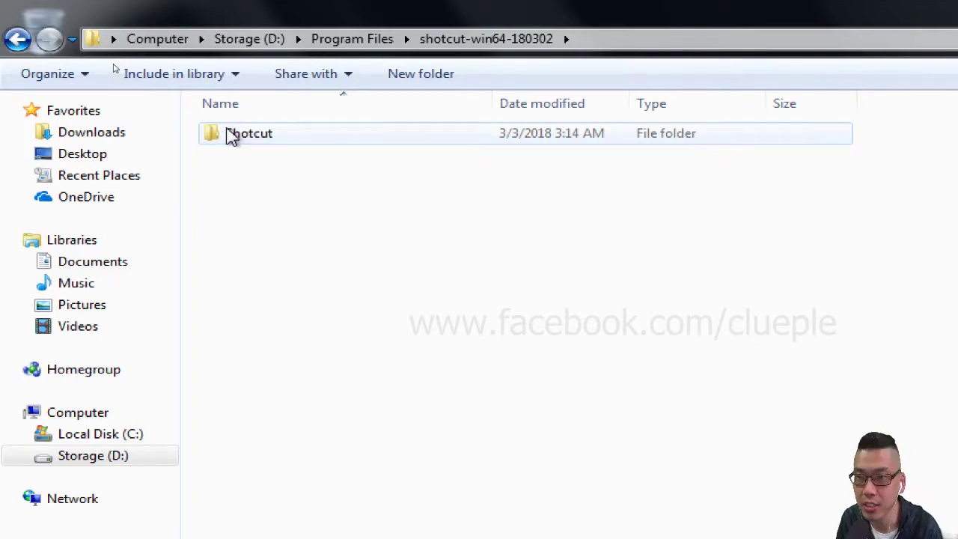
{"action": "double_click", "coordinate": [232, 136]}
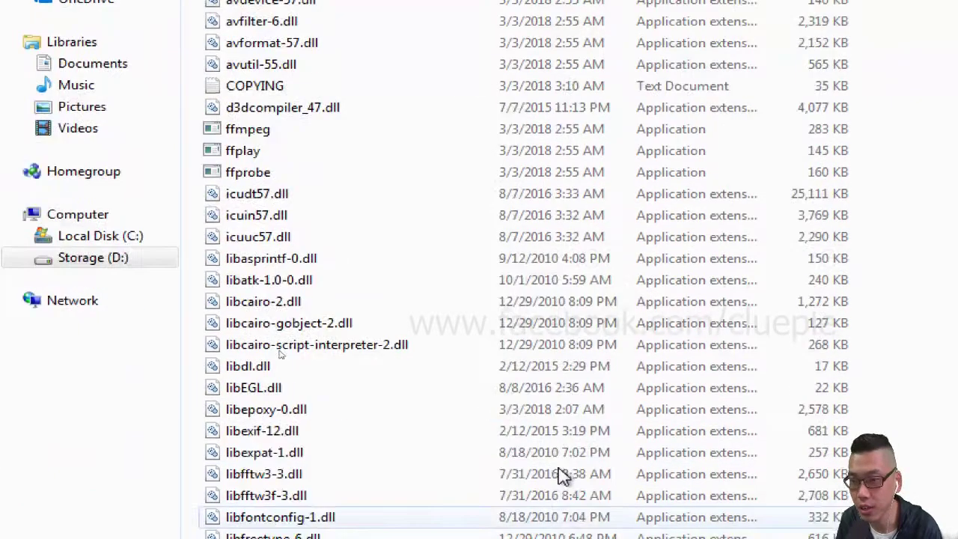
{"action": "scroll", "coordinate": [381, 364], "scroll_direction": "down", "scroll_amount": 20}
{"action": "left_click", "coordinate": [266, 402]}
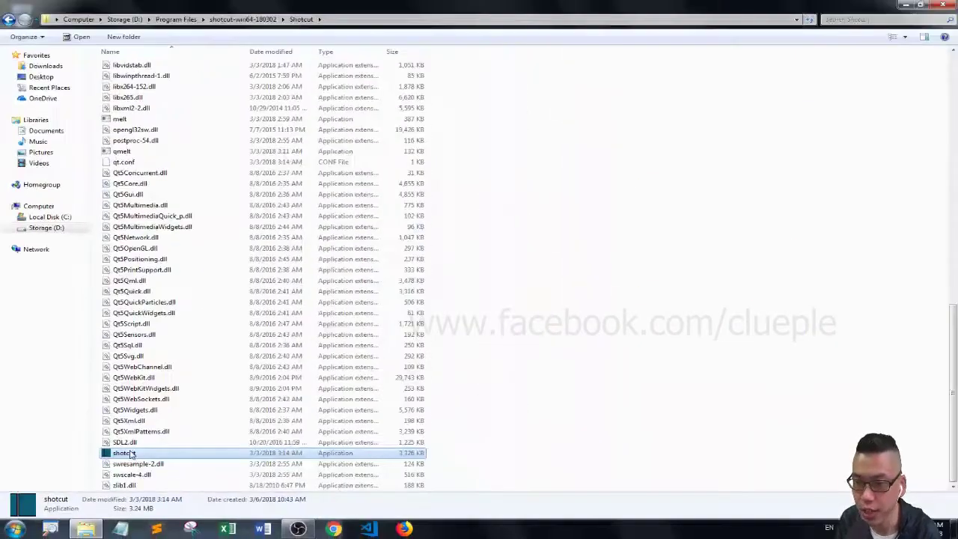
{"action": "double_click", "coordinate": [125, 452]}
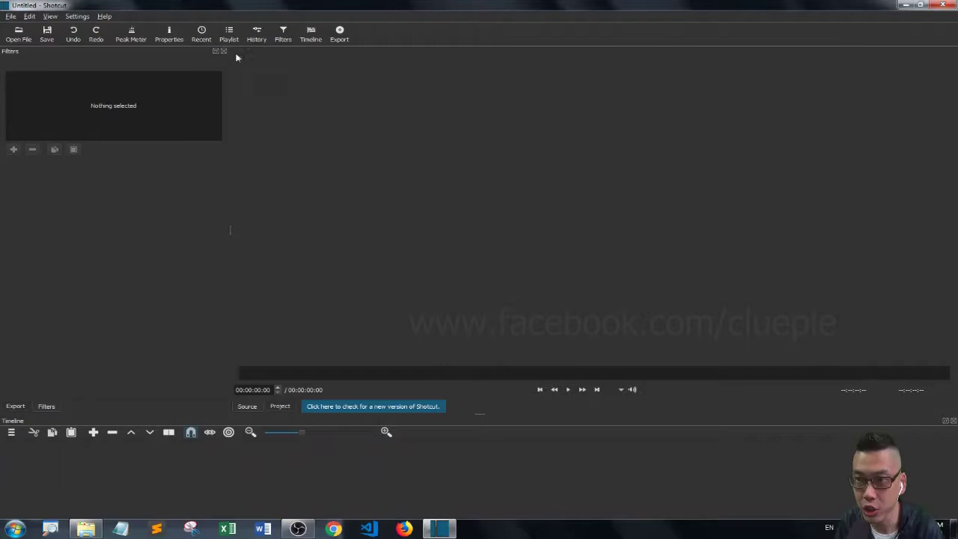
- Close the Filters, Export and Timeline docks, then reopen Filters, Export and Properties
{"action": "left_click", "coordinate": [224, 51]}
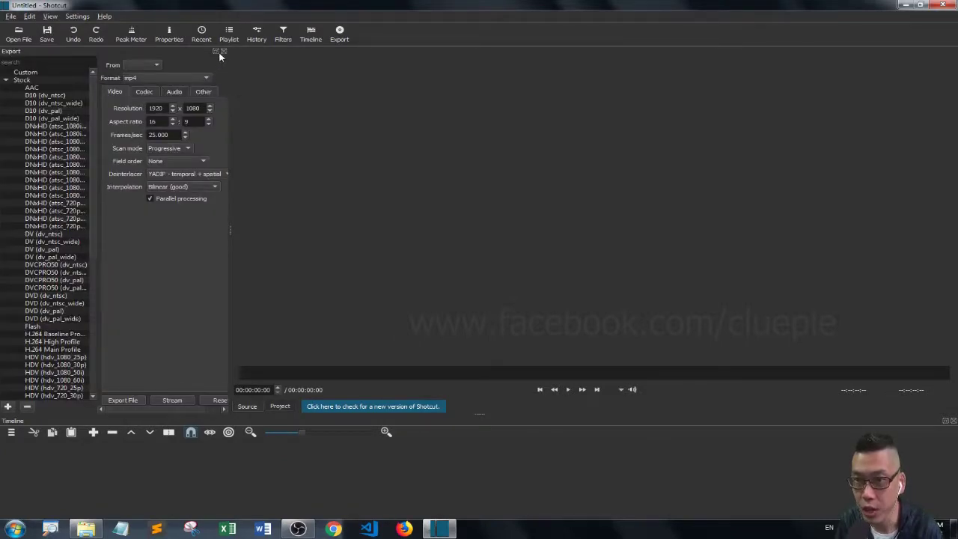
{"action": "left_click", "coordinate": [224, 51]}
{"action": "left_click", "coordinate": [953, 421]}
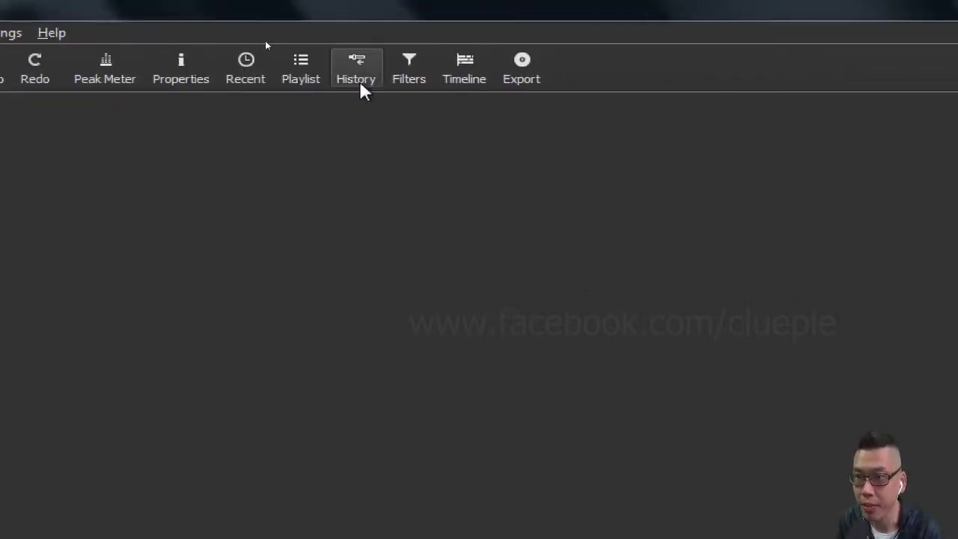
{"action": "left_click", "coordinate": [410, 81]}
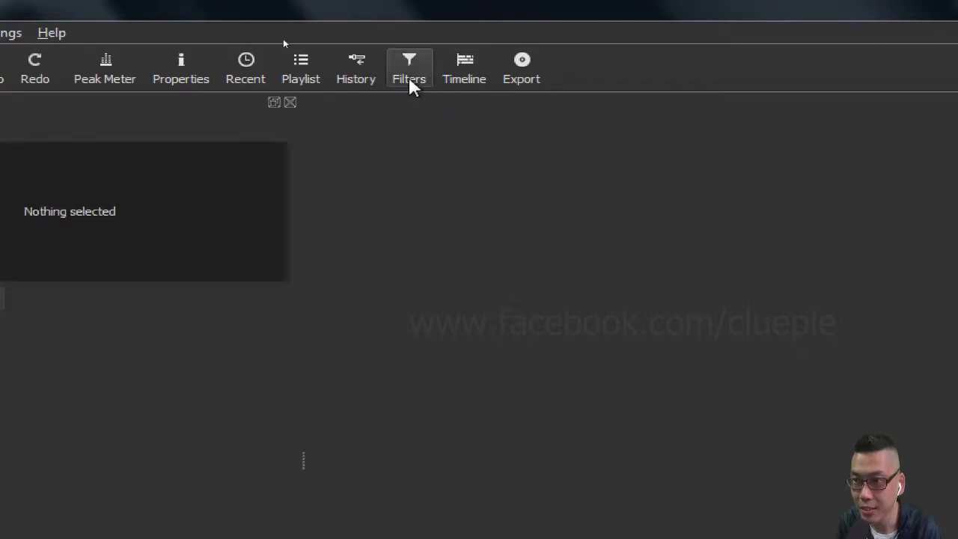
{"action": "left_click", "coordinate": [532, 80]}
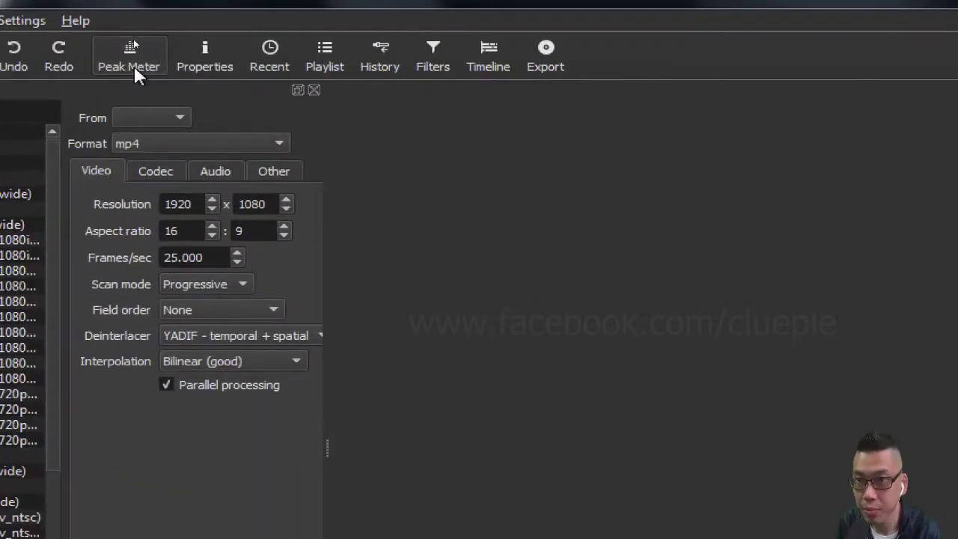
{"action": "left_click", "coordinate": [194, 70]}
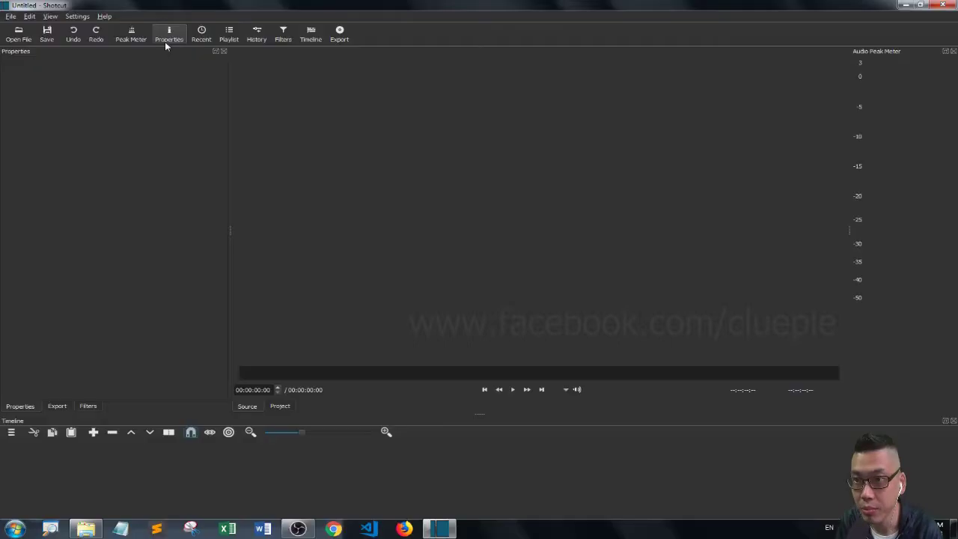
- Close the Properties dock and select back_pic.png on Storage (D:) to open
{"action": "left_click", "coordinate": [223, 51]}
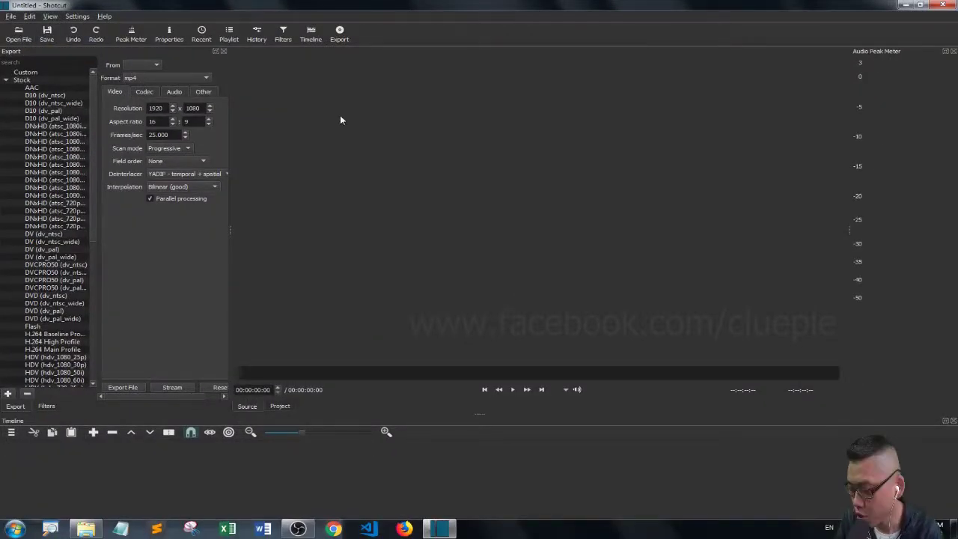
{"action": "key", "text": "ctrl+o"}
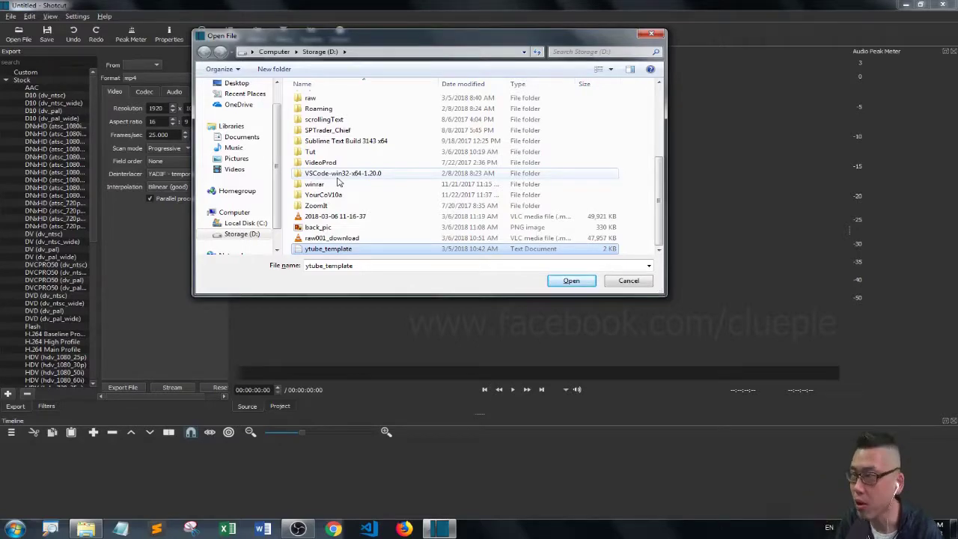
{"action": "left_click", "coordinate": [313, 228]}
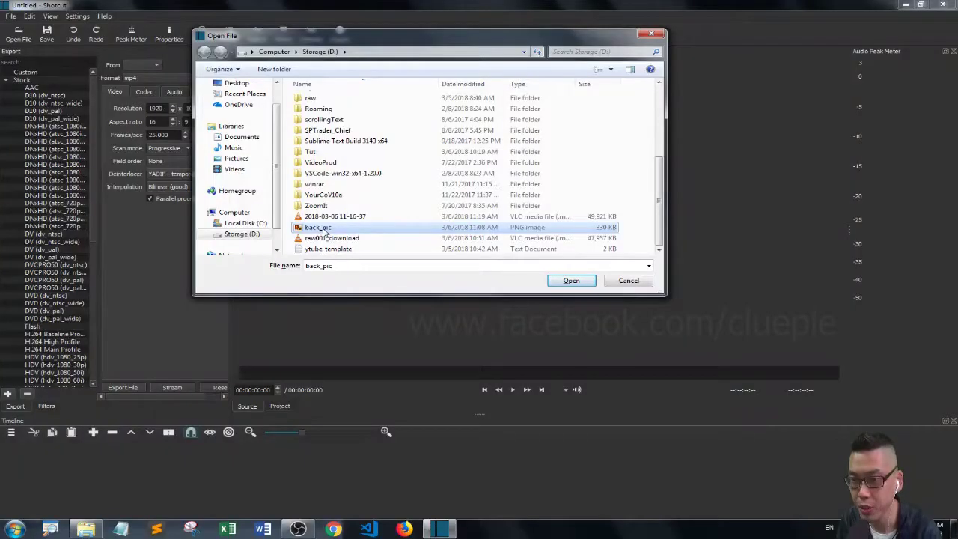
- Put the back_pic.PNG clip on track V1 and show its Filters panel
{"action": "double_click", "coordinate": [324, 229]}
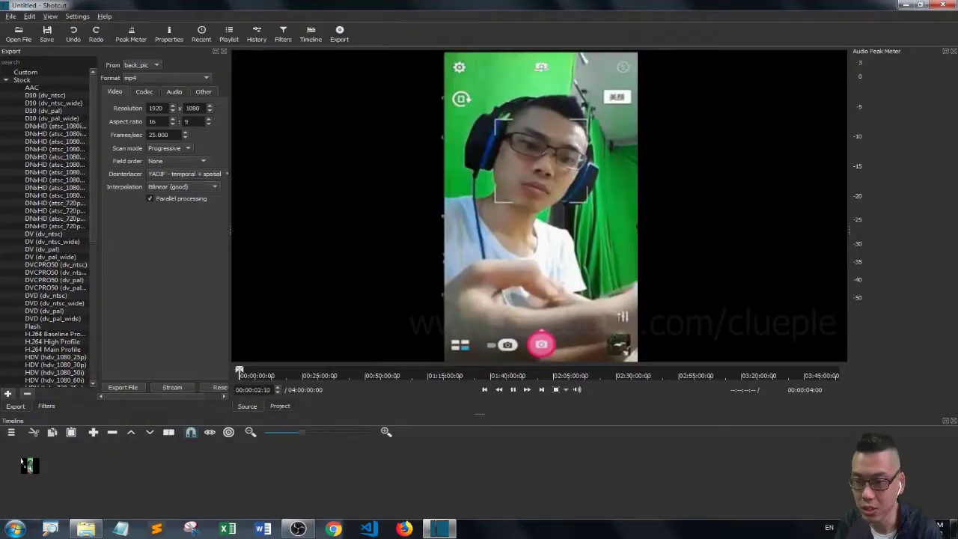
{"action": "left_click_drag", "start_coordinate": [22, 461], "coordinate": [24, 462]}
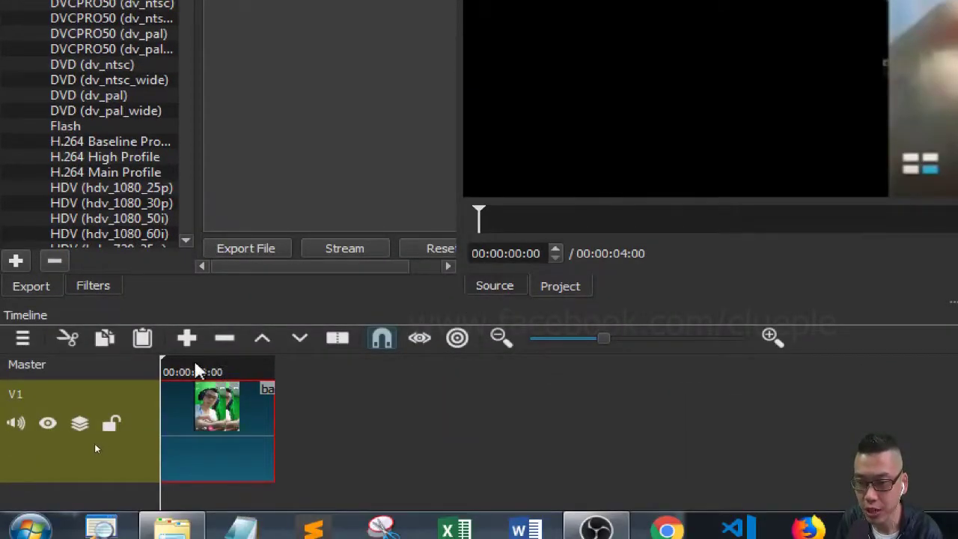
{"action": "left_click", "coordinate": [187, 371]}
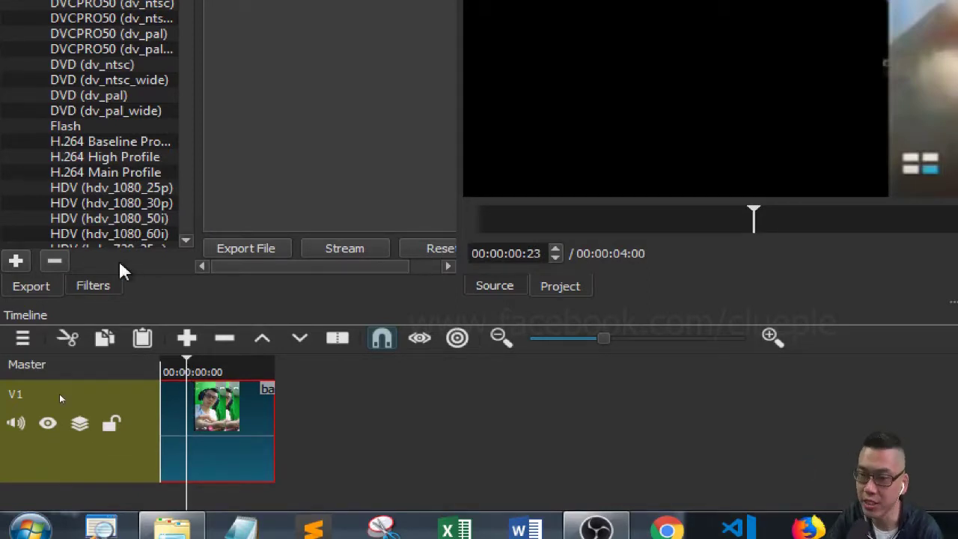
{"action": "left_click", "coordinate": [98, 287]}
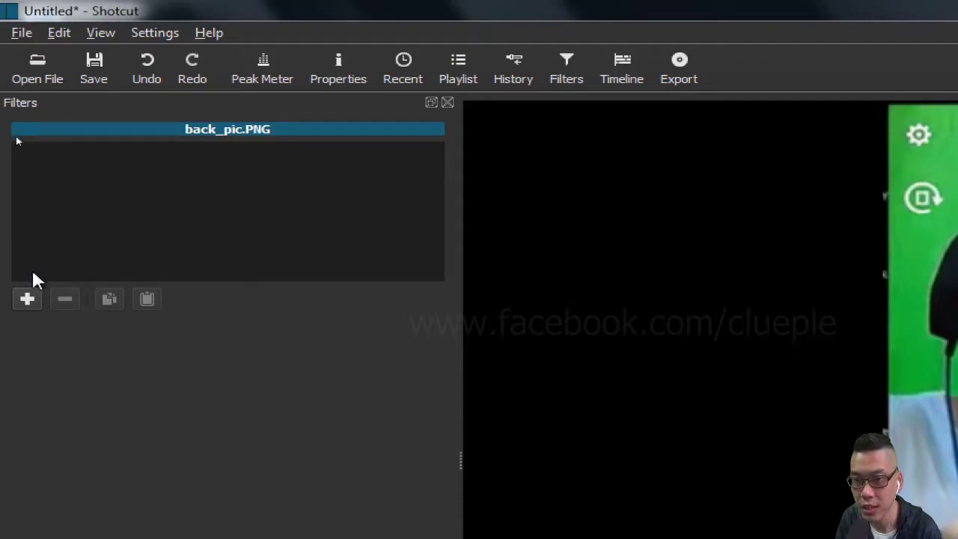
- Add the Sketch video filter to the back_pic.PNG clip
{"action": "left_click", "coordinate": [27, 299]}
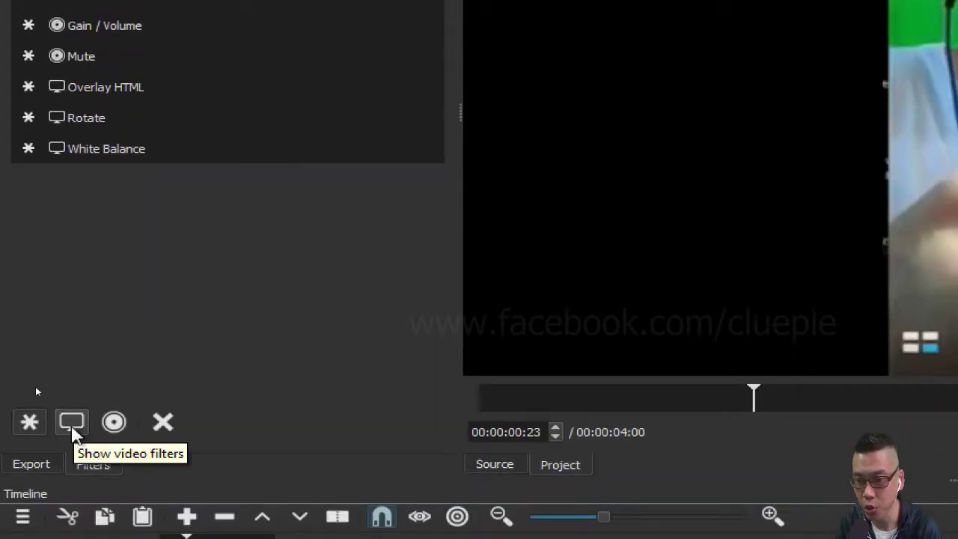
{"action": "left_click", "coordinate": [72, 424]}
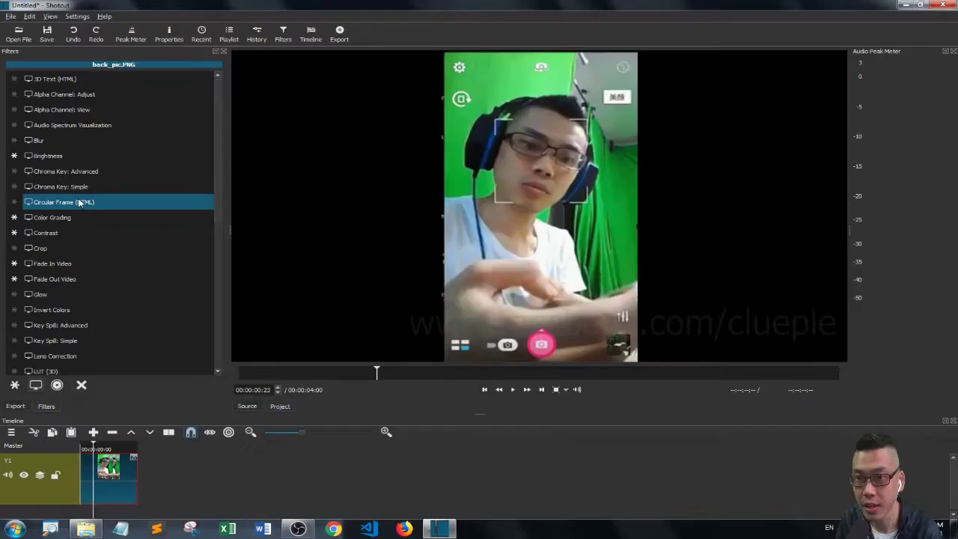
{"action": "scroll", "coordinate": [75, 224], "scroll_direction": "down", "scroll_amount": 7}
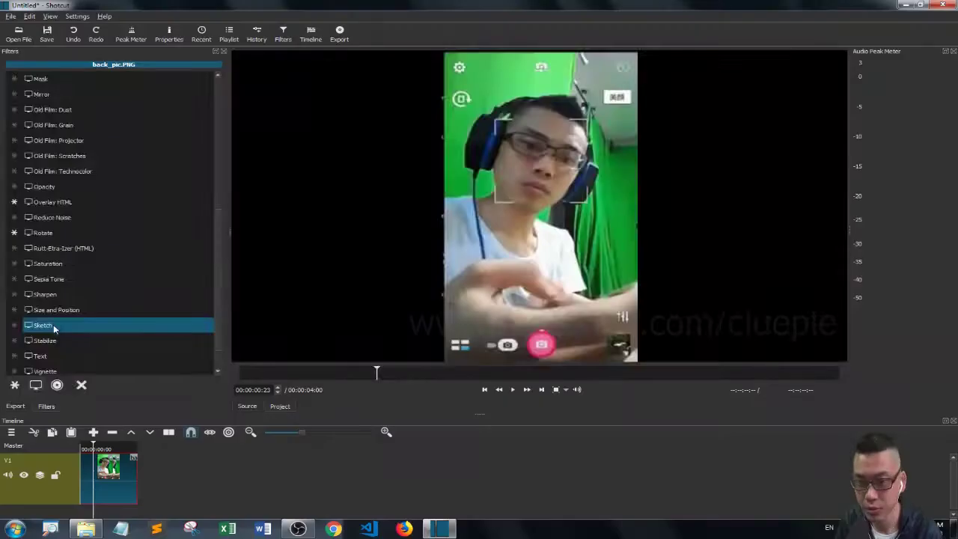
{"action": "left_click", "coordinate": [108, 397]}
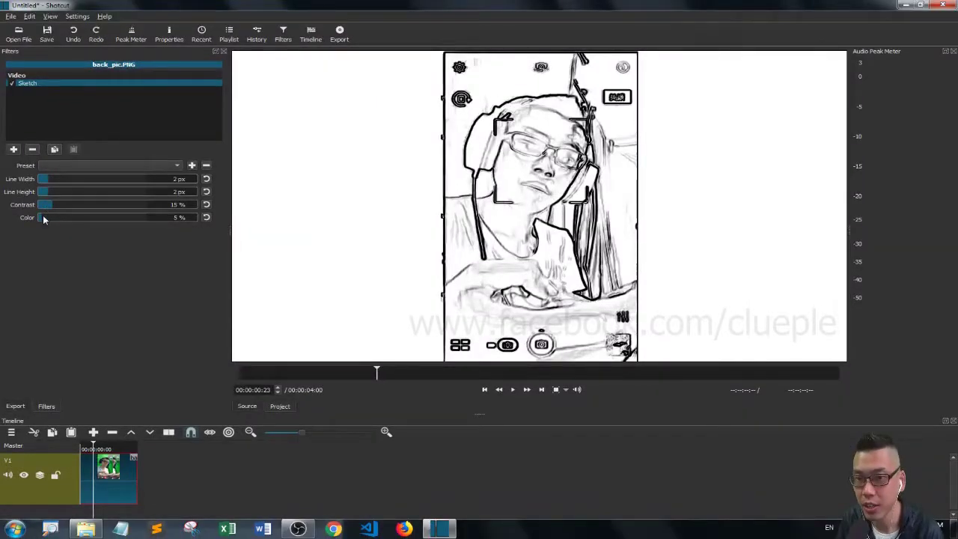
- Set the Sketch filter to 1 px line width, 25% contrast and 22% colour
{"action": "mouse_move", "coordinate": [42, 217]}
{"action": "left_mouse_down"}
{"action": "mouse_move", "coordinate": [128, 217]}
{"action": "mouse_move", "coordinate": [60, 217]}
{"action": "mouse_move", "coordinate": [63, 190]}
{"action": "mouse_move", "coordinate": [103, 192]}
{"action": "mouse_move", "coordinate": [42, 193]}
{"action": "mouse_move", "coordinate": [81, 203]}
{"action": "mouse_move", "coordinate": [63, 204]}
{"action": "mouse_move", "coordinate": [85, 187]}
{"action": "mouse_move", "coordinate": [40, 189]}
{"action": "left_mouse_up"}
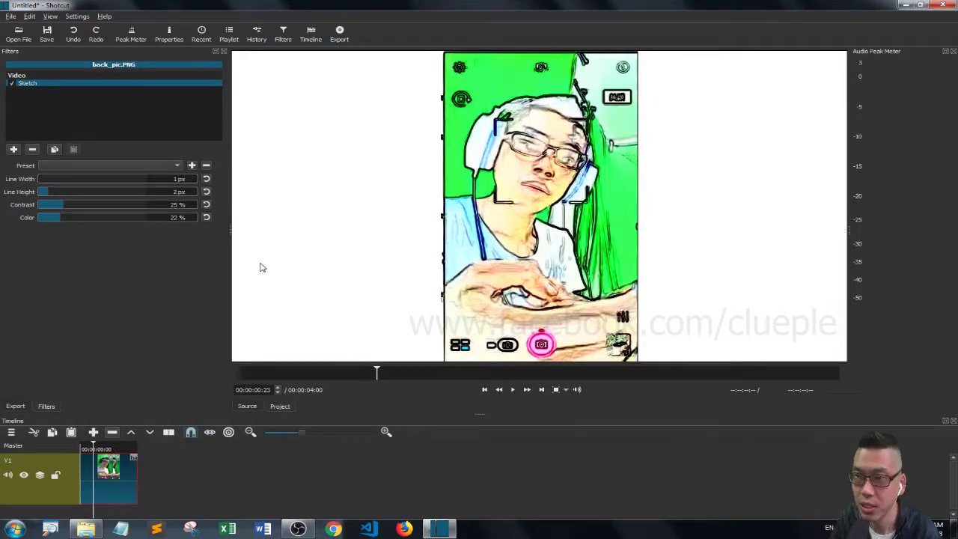
{"action": "left_click", "coordinate": [13, 150]}
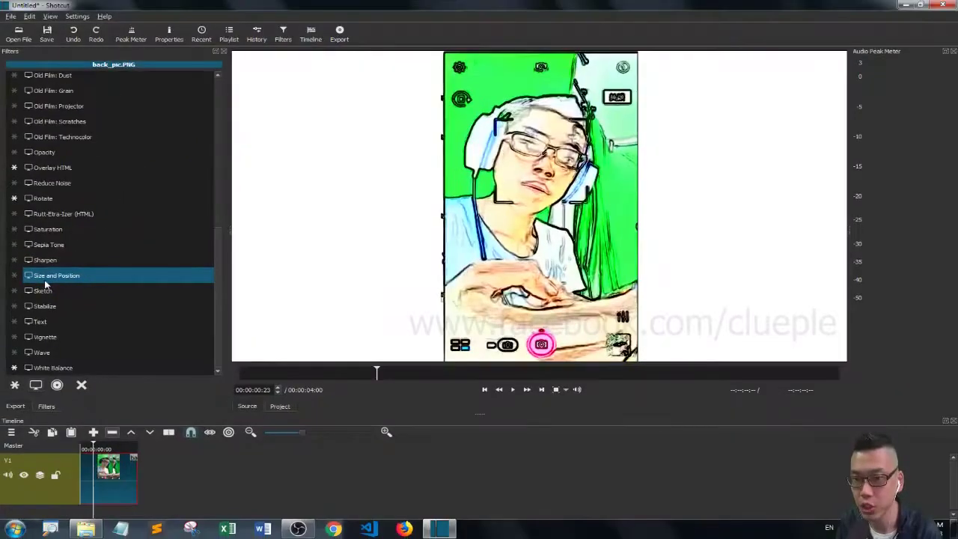
- Add a Size and Position filter in Fill mode, sized 613x1080 at position 9,0
{"action": "left_click", "coordinate": [45, 277]}
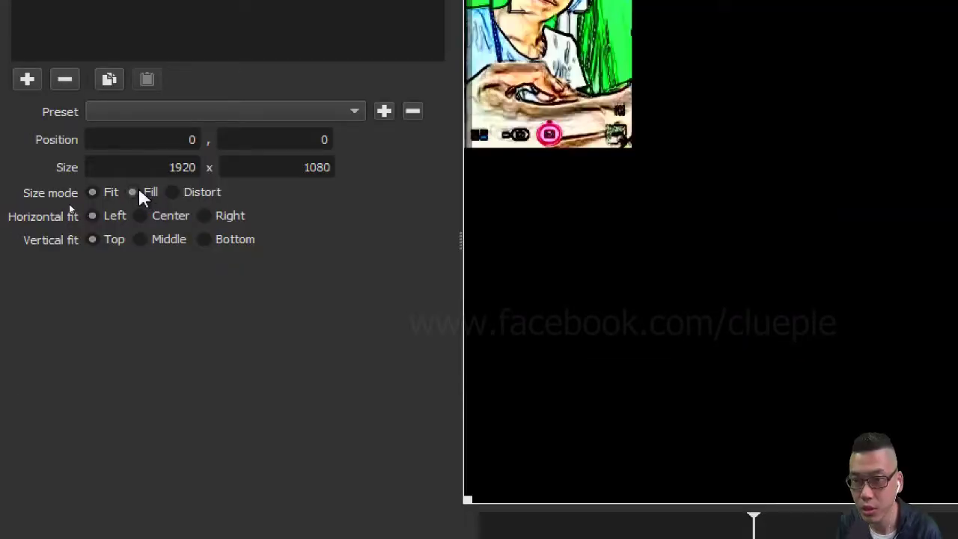
{"action": "left_click", "coordinate": [138, 193]}
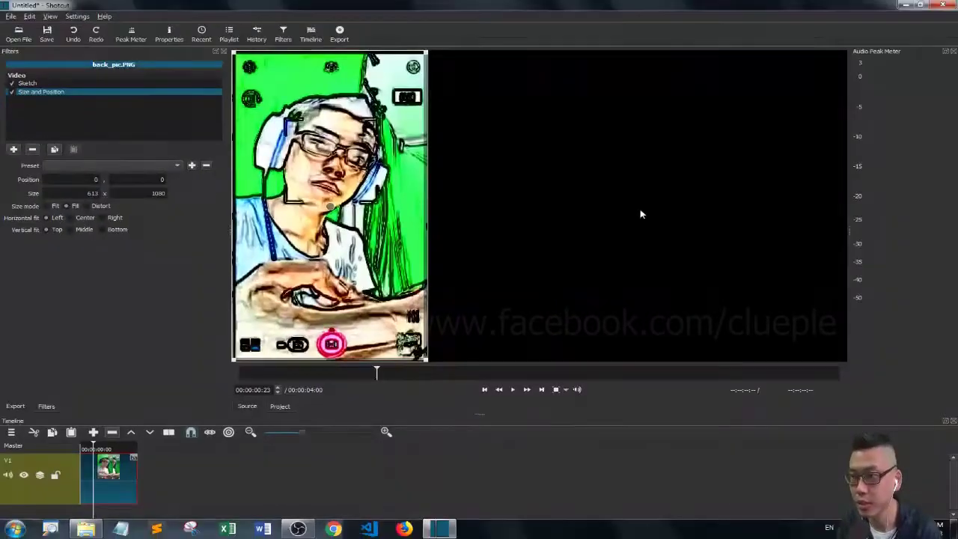
{"action": "mouse_move", "coordinate": [339, 210]}
{"action": "left_mouse_down"}
{"action": "mouse_move", "coordinate": [419, 208]}
{"action": "mouse_move", "coordinate": [343, 211]}
{"action": "left_mouse_up"}
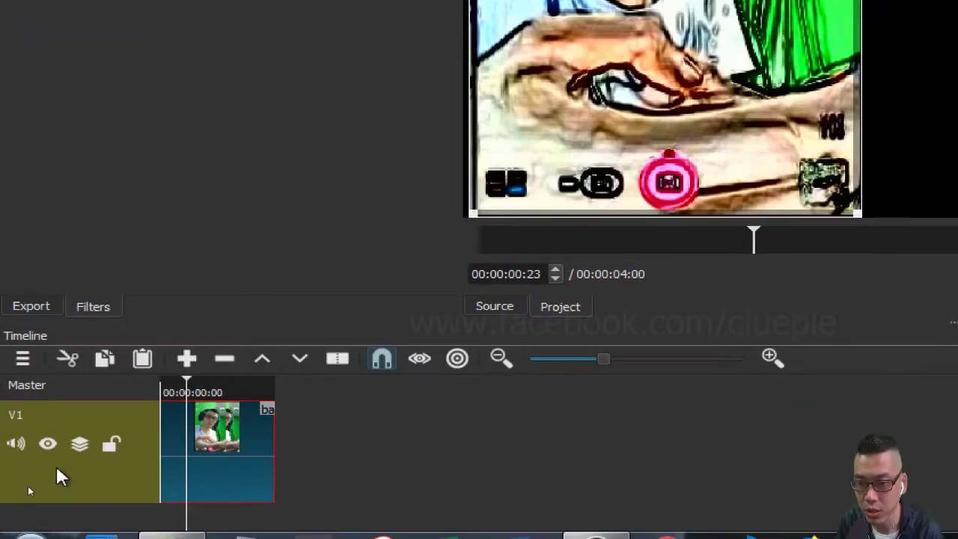
- Add video track V2 and paste a copy of the V1 clip, aligned at 0
{"action": "right_click", "coordinate": [58, 473]}
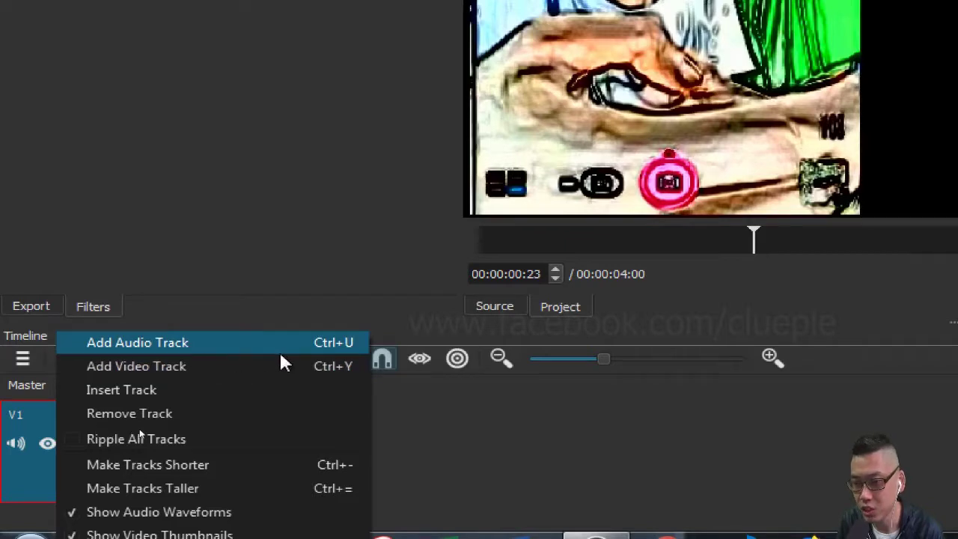
{"action": "left_click", "coordinate": [300, 367]}
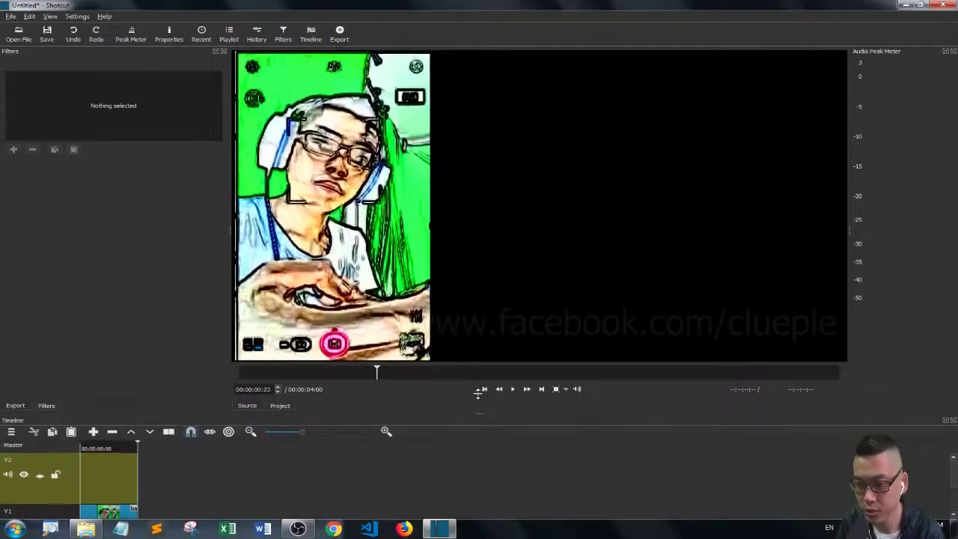
{"action": "left_click", "coordinate": [251, 537]}
{"action": "left_click", "coordinate": [125, 485]}
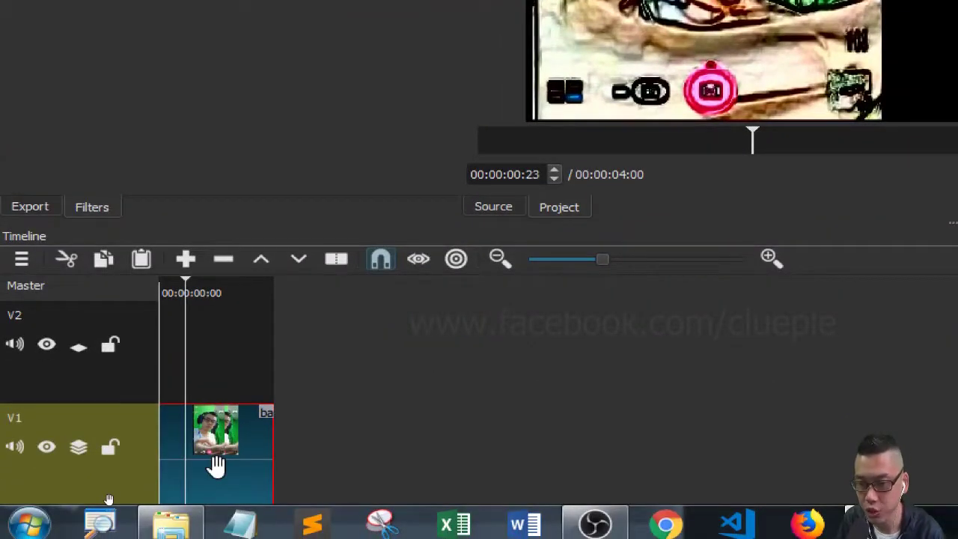
{"action": "left_click", "coordinate": [214, 350]}
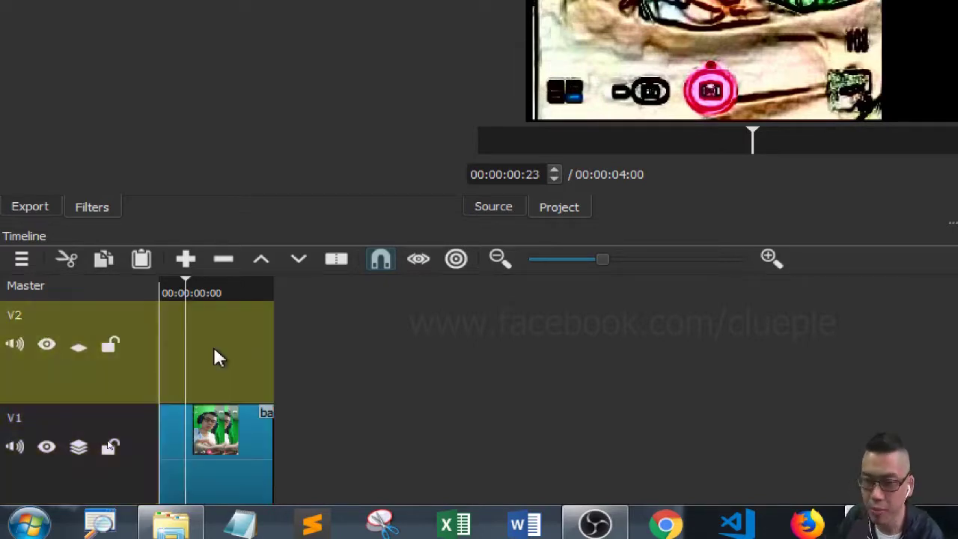
{"action": "left_click", "coordinate": [214, 350]}
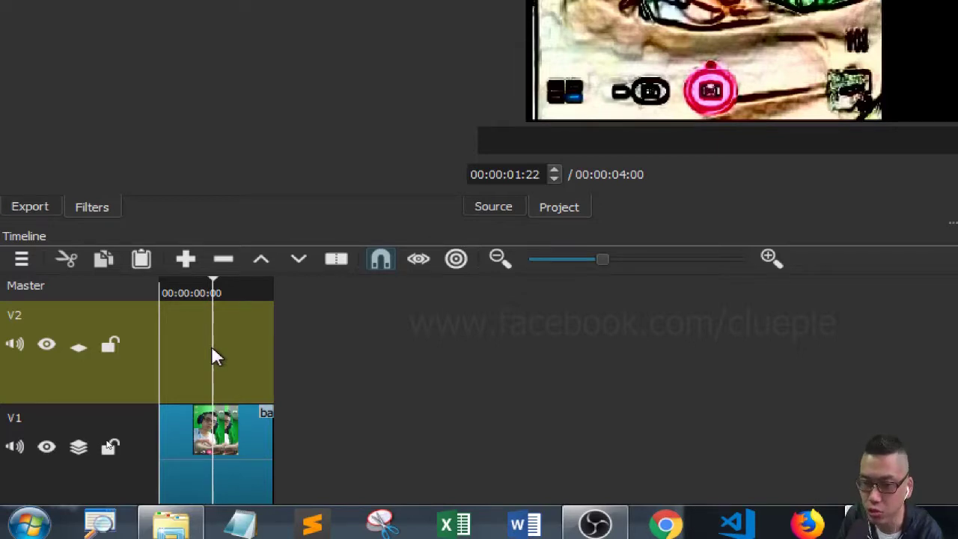
{"action": "key", "text": "ctrl+v"}
{"action": "left_click_drag", "start_coordinate": [266, 348], "coordinate": [285, 348]}
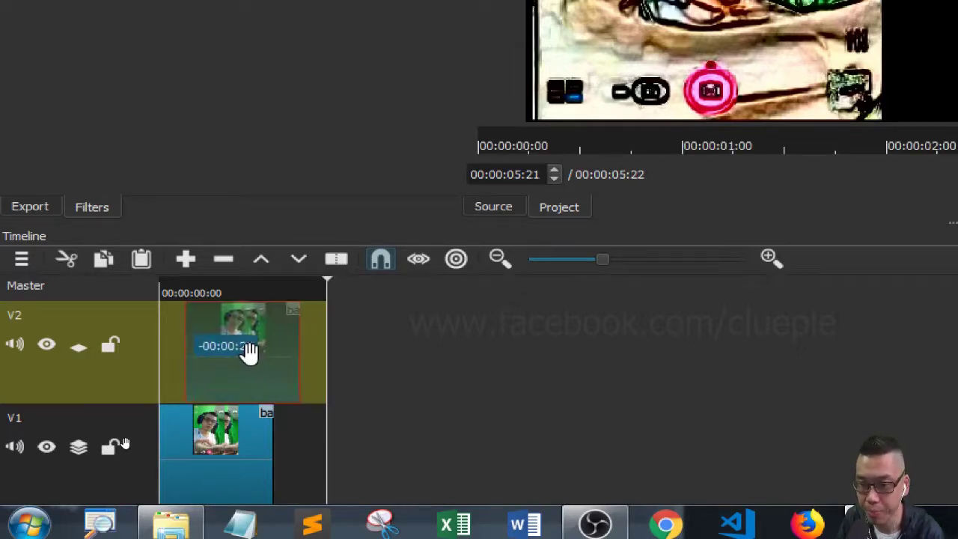
{"action": "left_click_drag", "start_coordinate": [249, 352], "coordinate": [222, 306]}
{"action": "left_click", "coordinate": [197, 291]}
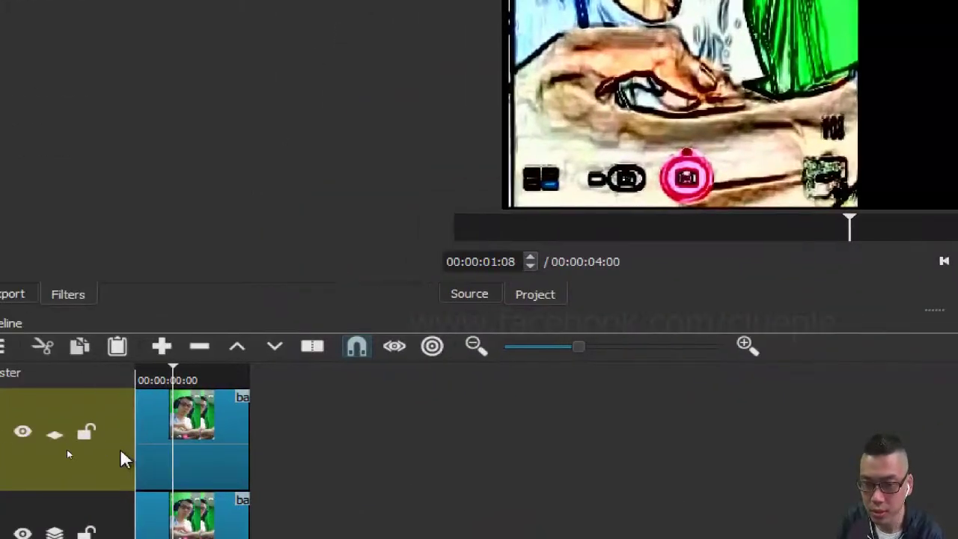
- Move the V2 copy's Size and Position to 617,6 with size 614x1080
{"action": "left_click", "coordinate": [187, 447]}
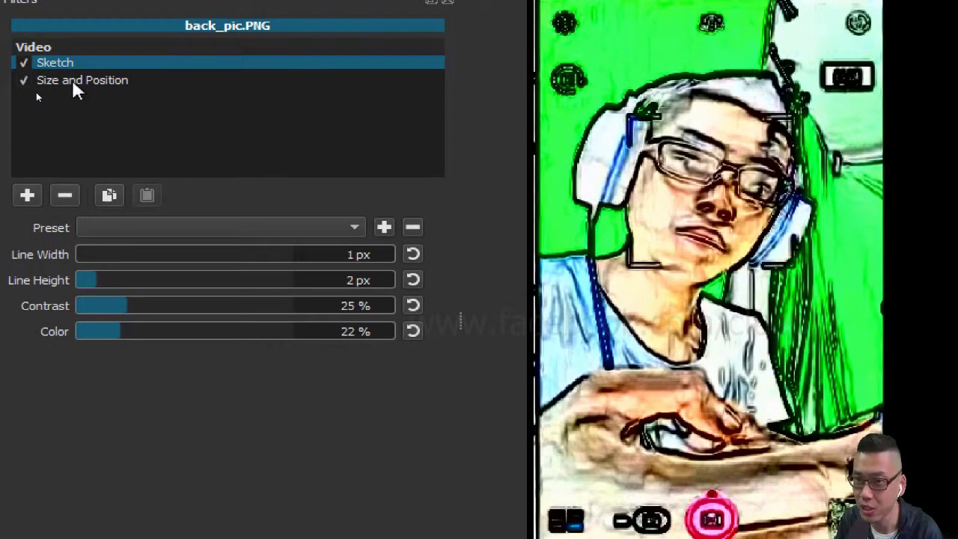
{"action": "left_click", "coordinate": [73, 82]}
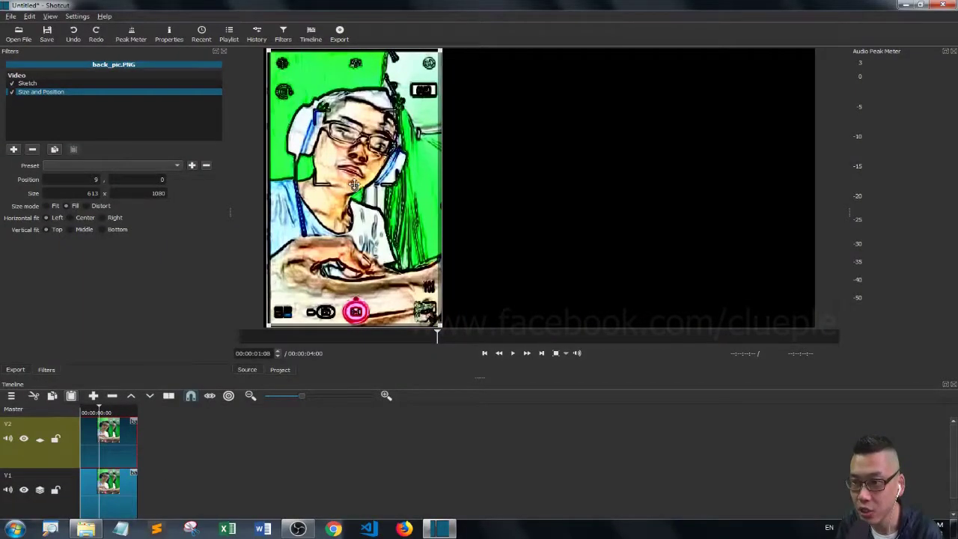
{"action": "left_click_drag", "start_coordinate": [354, 183], "coordinate": [536, 189]}
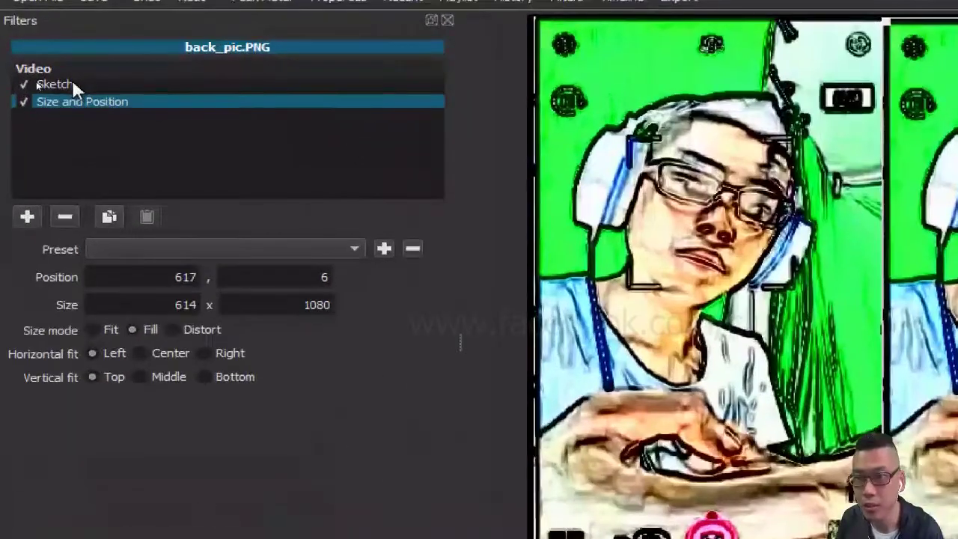
- Tune the copy's Sketch filter: line height 2 px, colour 7%, line width 1 px
{"action": "left_click", "coordinate": [73, 84]}
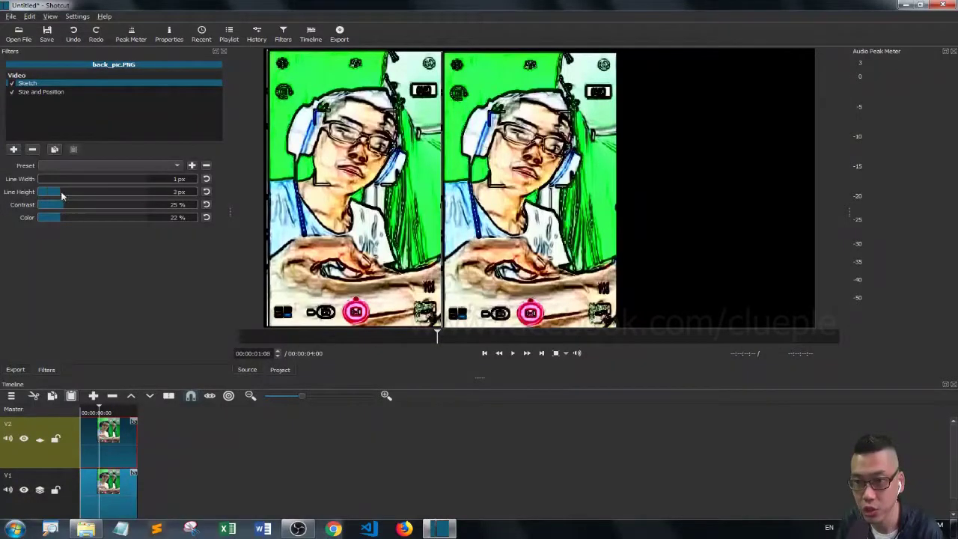
{"action": "mouse_move", "coordinate": [62, 194]}
{"action": "left_mouse_down"}
{"action": "mouse_move", "coordinate": [105, 195]}
{"action": "mouse_move", "coordinate": [48, 195]}
{"action": "left_mouse_up"}
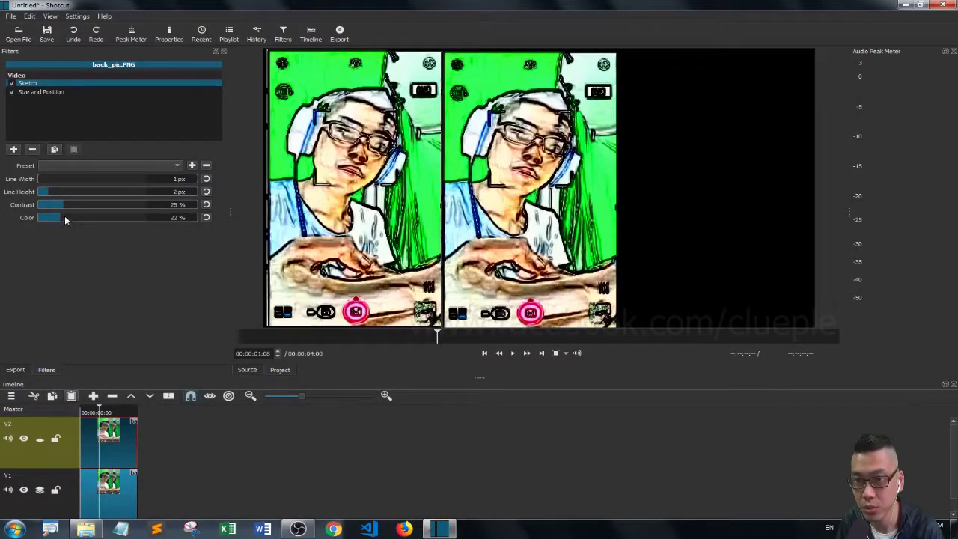
{"action": "mouse_move", "coordinate": [92, 216]}
{"action": "left_mouse_down"}
{"action": "mouse_move", "coordinate": [140, 217]}
{"action": "mouse_move", "coordinate": [25, 219]}
{"action": "mouse_move", "coordinate": [104, 209]}
{"action": "mouse_move", "coordinate": [40, 208]}
{"action": "left_mouse_up"}
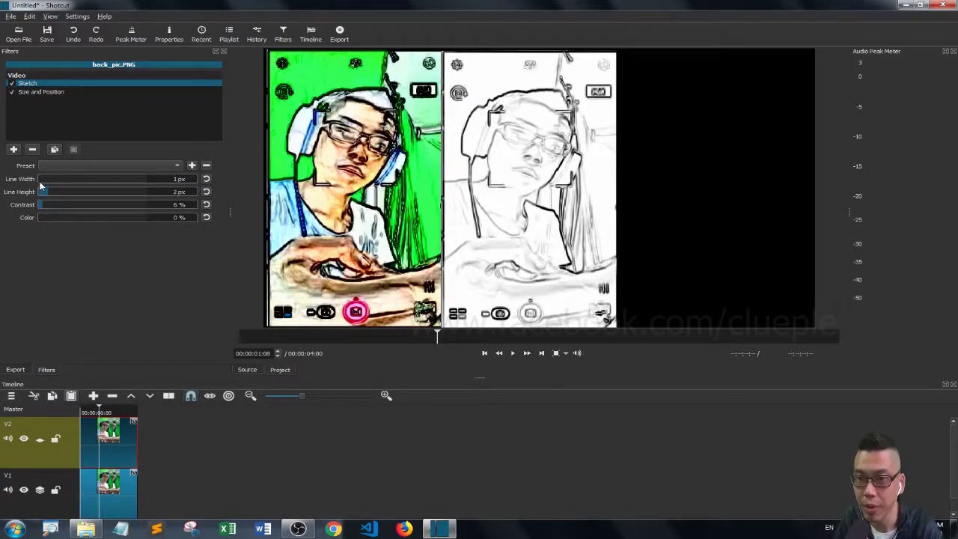
{"action": "mouse_move", "coordinate": [44, 182]}
{"action": "left_mouse_down"}
{"action": "mouse_move", "coordinate": [83, 180]}
{"action": "mouse_move", "coordinate": [39, 184]}
{"action": "left_mouse_up"}
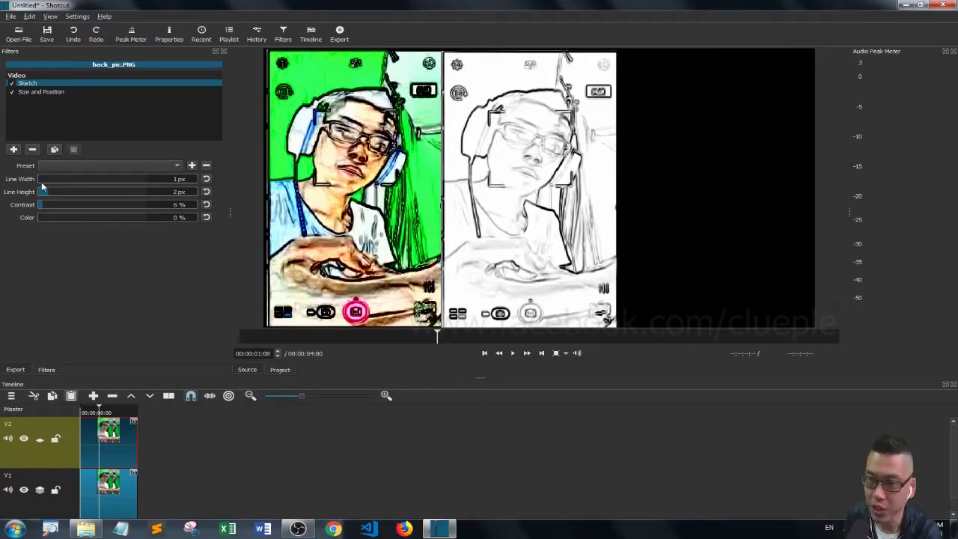
- Add a new V3 track and paste a copy of the V2 sketch clip onto it
{"action": "key", "text": "ctrl+i"}
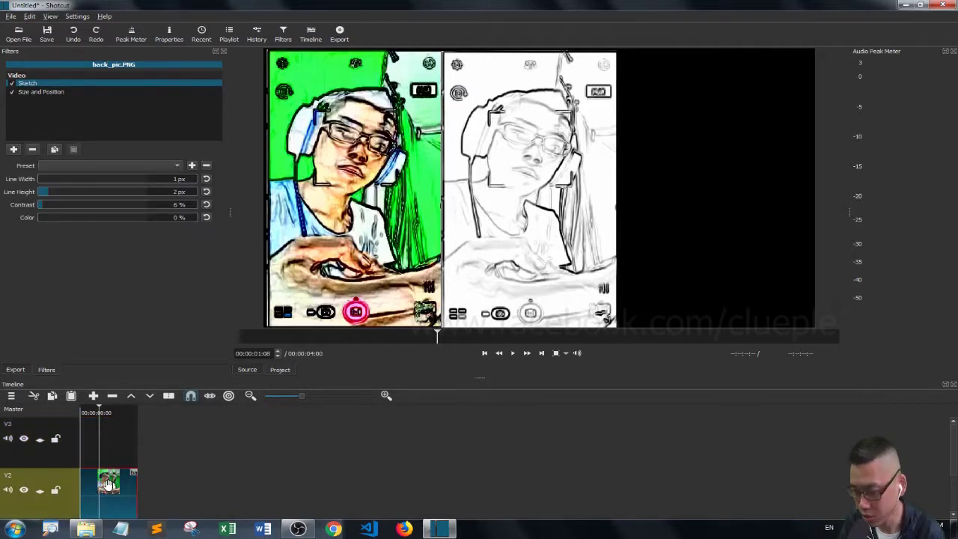
{"action": "key", "text": "Up"}
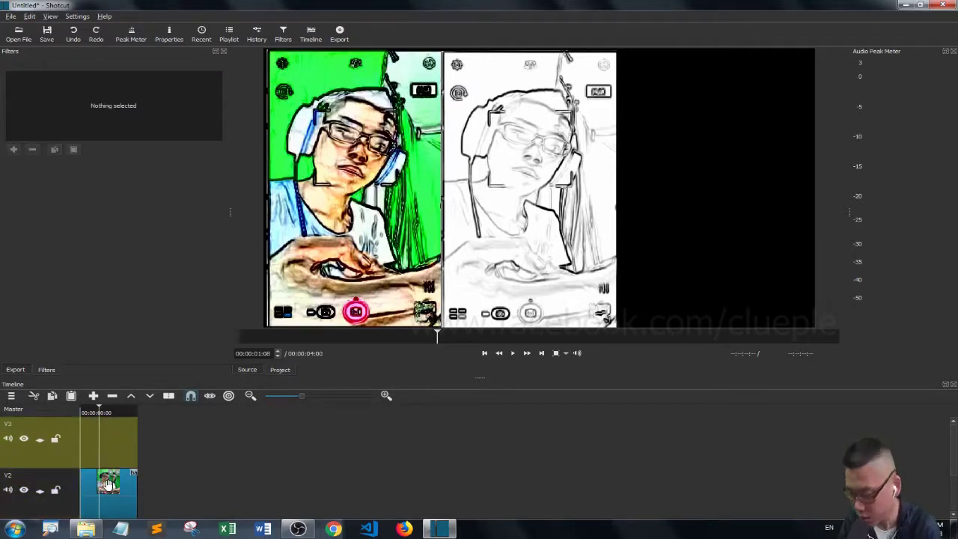
{"action": "left_click", "coordinate": [109, 485]}
{"action": "key", "text": "ctrl+c"}
{"action": "key", "text": "ctrl+v"}
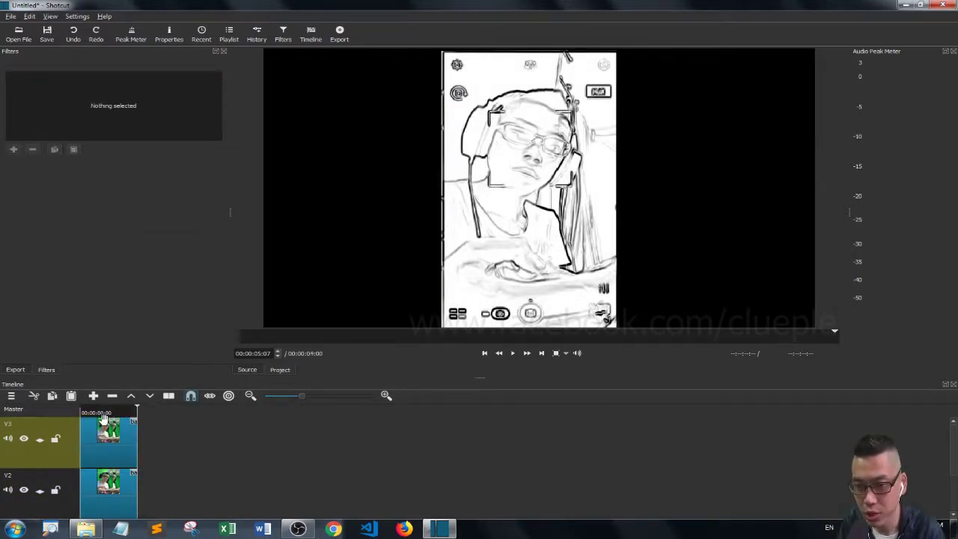
- Move the V3 copy to the right of the frame at position 1231,6 in Size and Position
{"action": "left_click", "coordinate": [101, 414]}
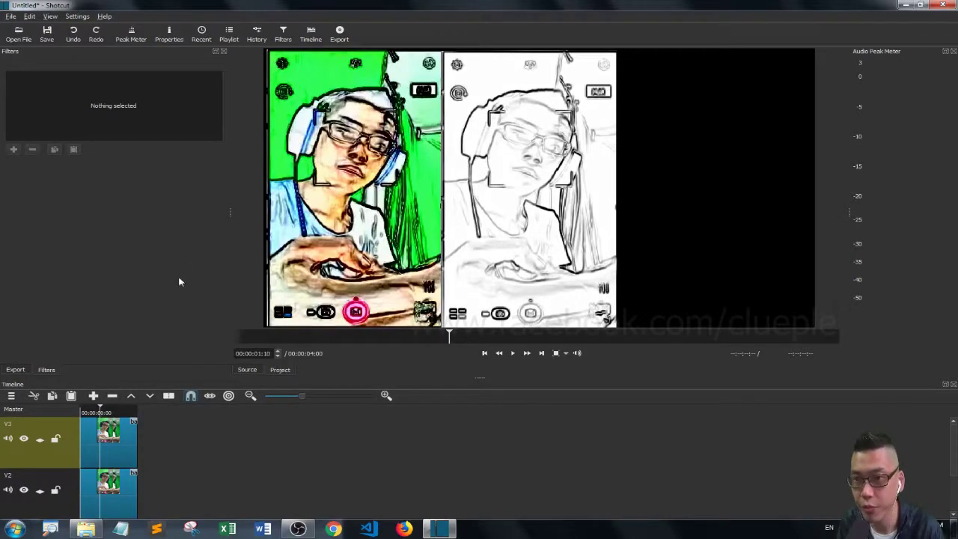
{"action": "left_click", "coordinate": [120, 440]}
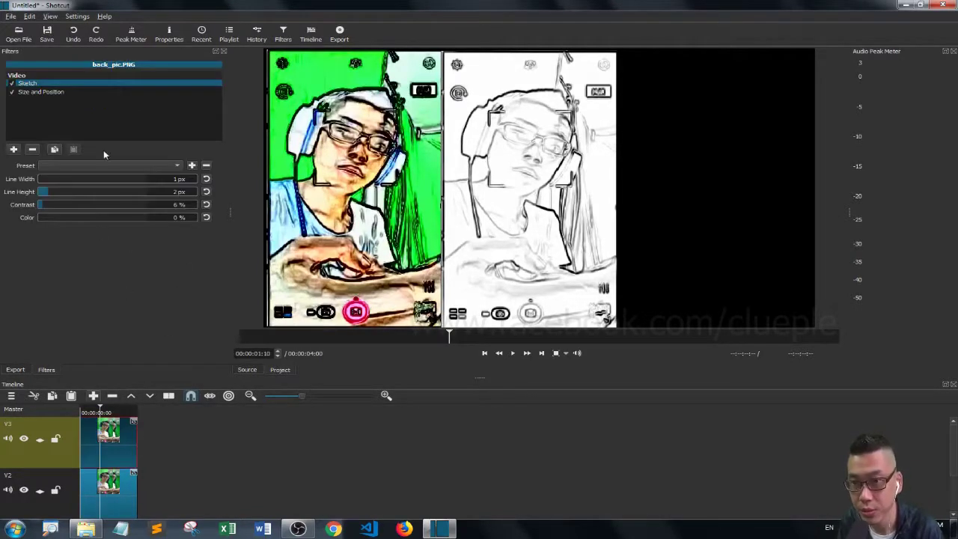
{"action": "left_click", "coordinate": [46, 91]}
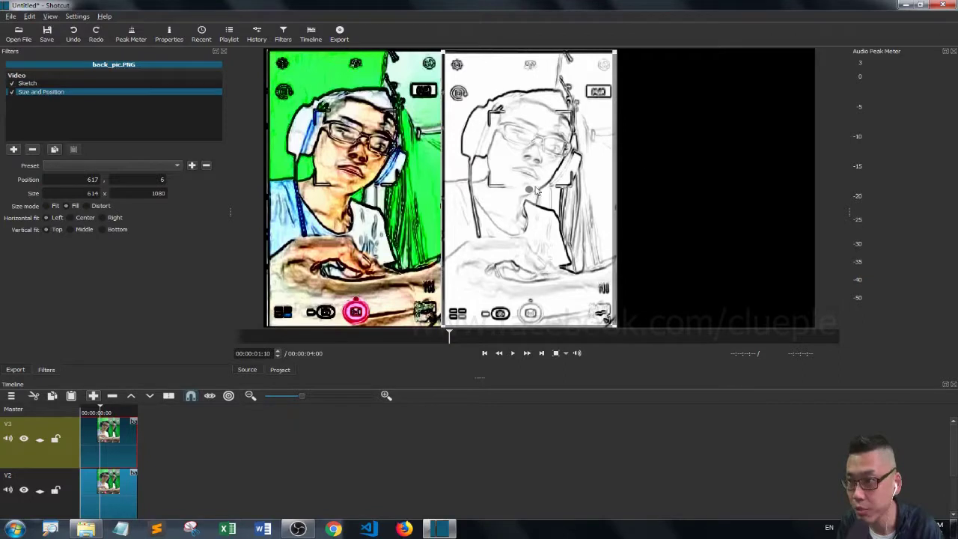
{"action": "left_click_drag", "start_coordinate": [535, 190], "coordinate": [715, 192]}
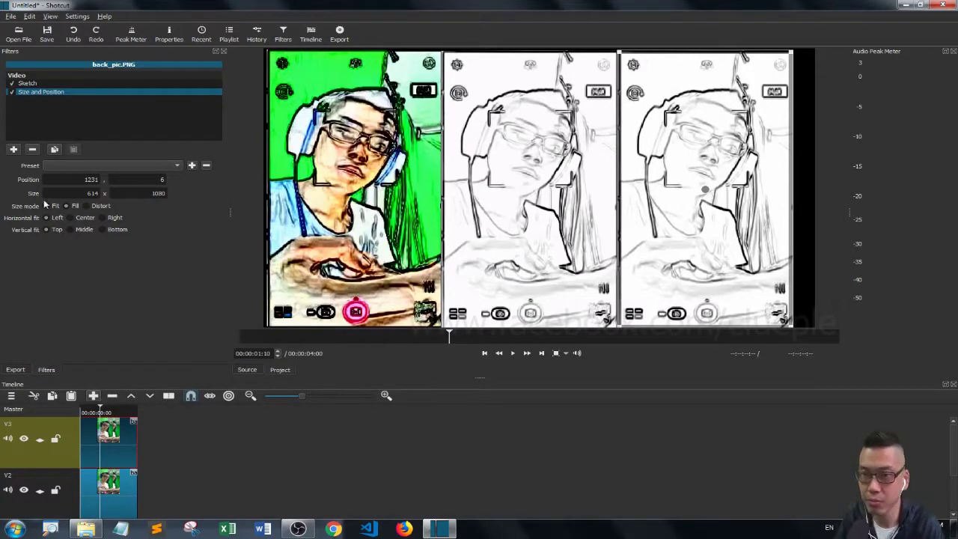
- Remove the Sketch filter from the V3 copy so the right panel shows the original photo
{"action": "left_click", "coordinate": [30, 83]}
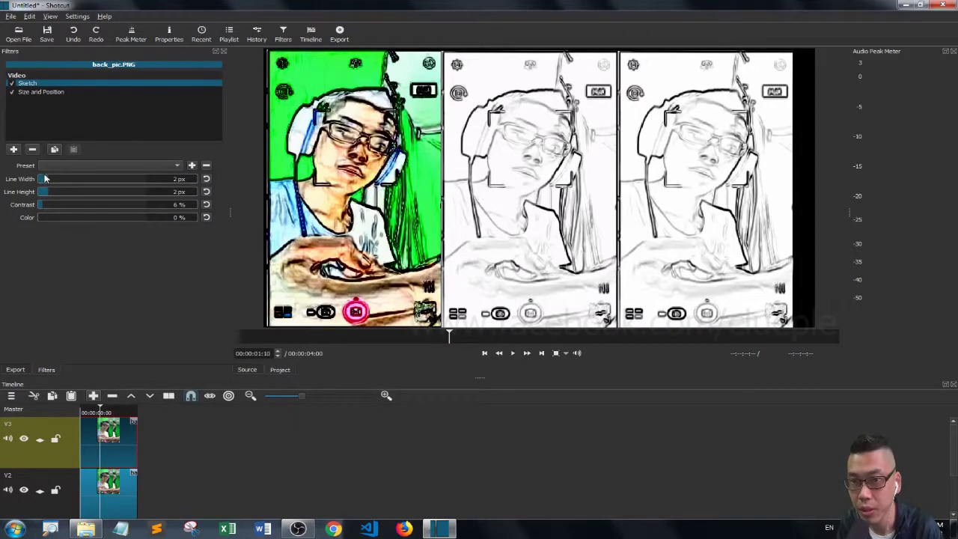
{"action": "mouse_move", "coordinate": [45, 178]}
{"action": "left_mouse_down"}
{"action": "mouse_move", "coordinate": [81, 176]}
{"action": "mouse_move", "coordinate": [55, 180]}
{"action": "left_mouse_up"}
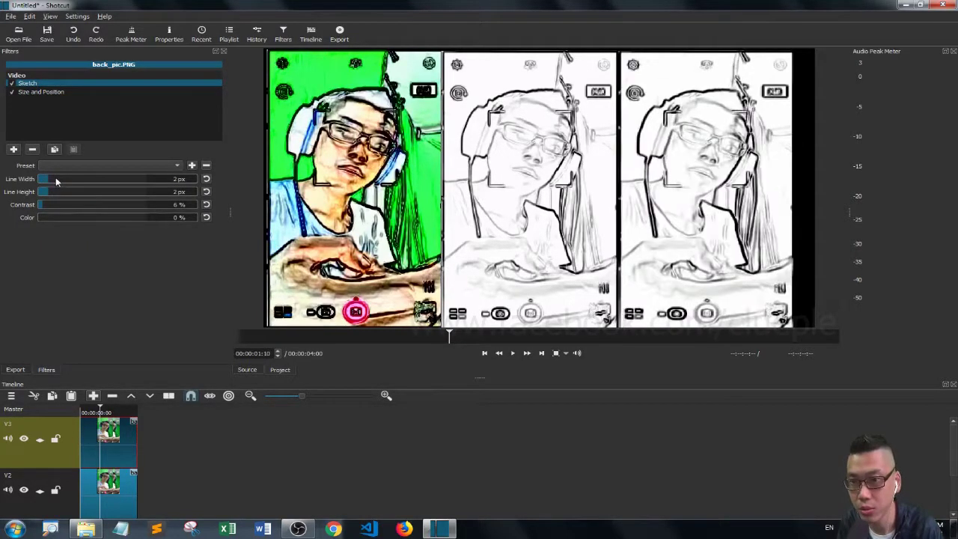
{"action": "left_click", "coordinate": [32, 149]}
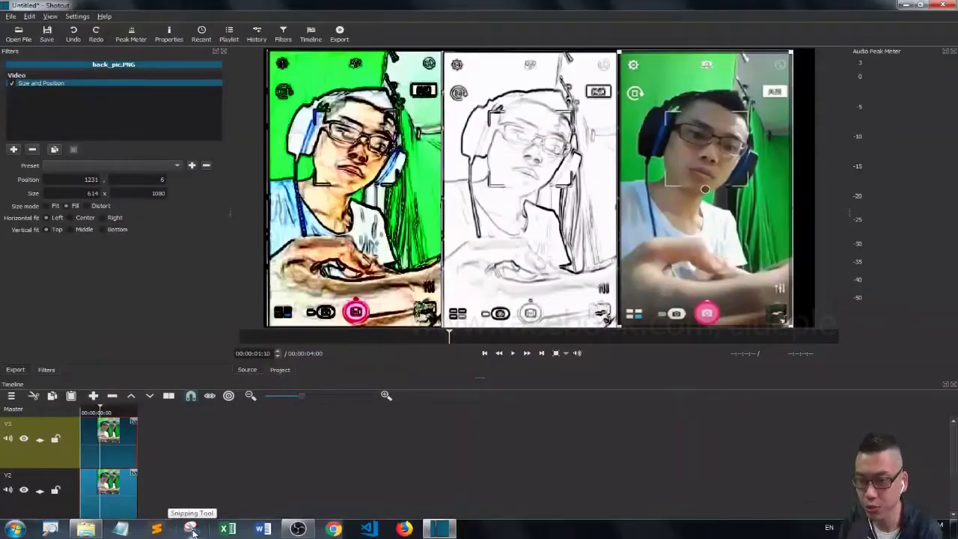
{"action": "left_click", "coordinate": [191, 530]}
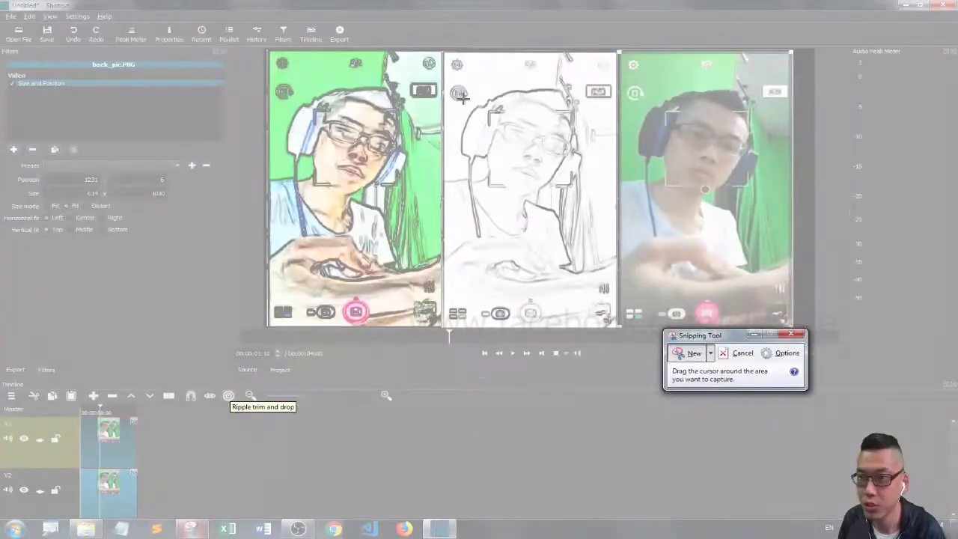
{"action": "left_click", "coordinate": [791, 334]}
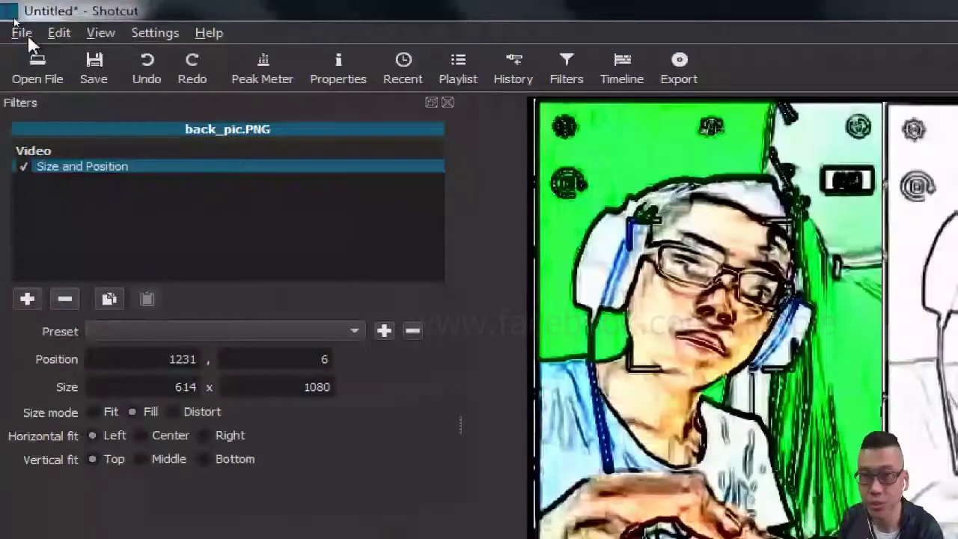
- Export the current frame as output.png on Storage (D:)
{"action": "left_click", "coordinate": [14, 20]}
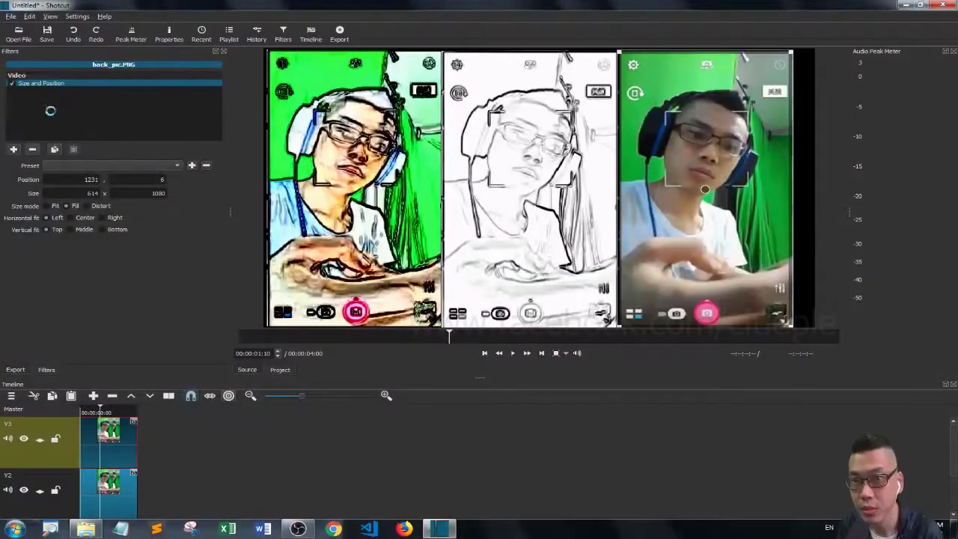
{"action": "left_click", "coordinate": [324, 244]}
{"action": "type", "text": "output."}
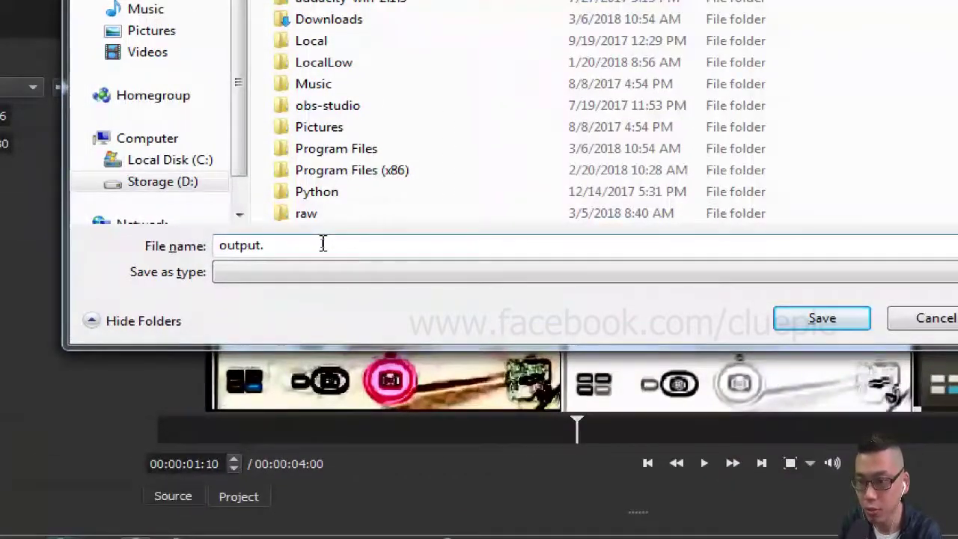
{"action": "type", "text": "png"}
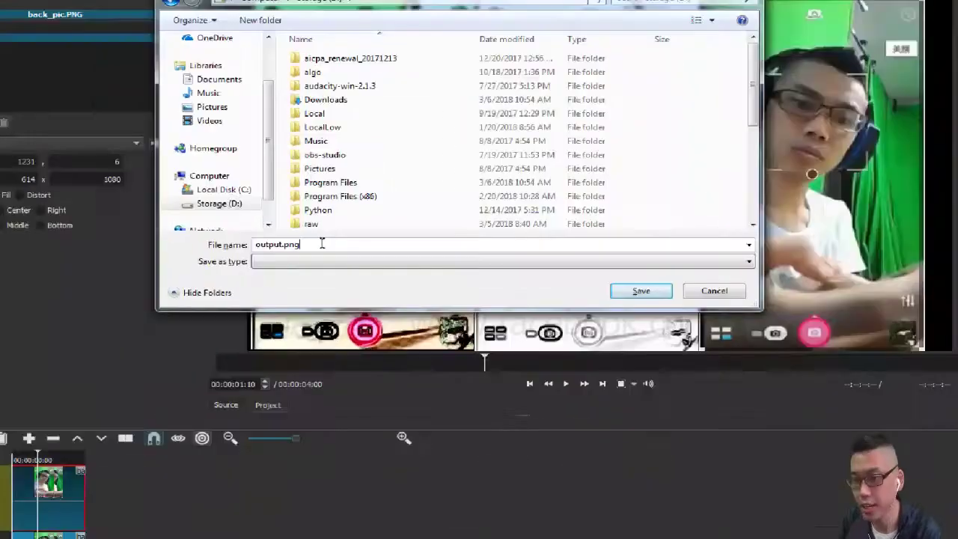
{"action": "left_click", "coordinate": [641, 290]}
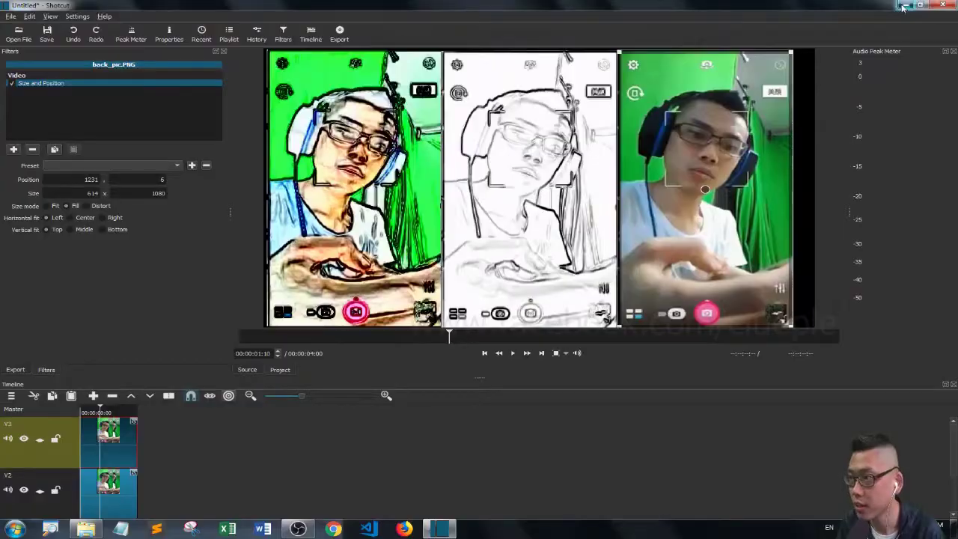
- Open output.png from Storage (D:) to check the image, then close the viewer and file browser
{"action": "left_click", "coordinate": [903, 6]}
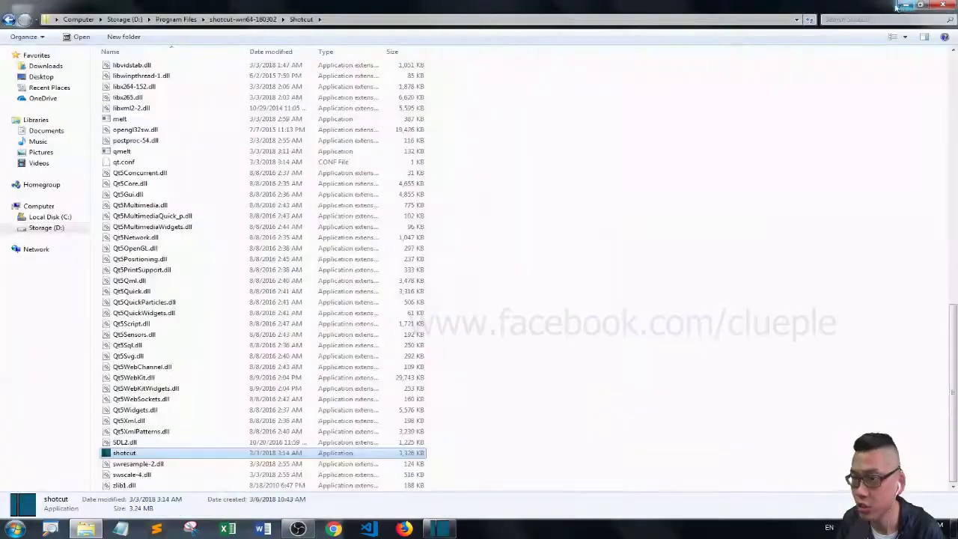
{"action": "left_click", "coordinate": [37, 229]}
{"action": "left_click", "coordinate": [127, 338]}
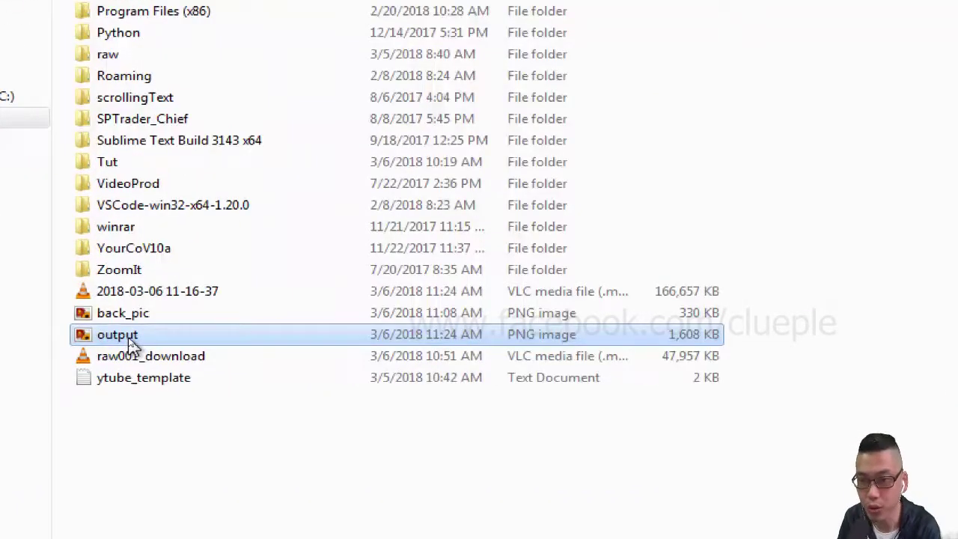
{"action": "double_click", "coordinate": [126, 337]}
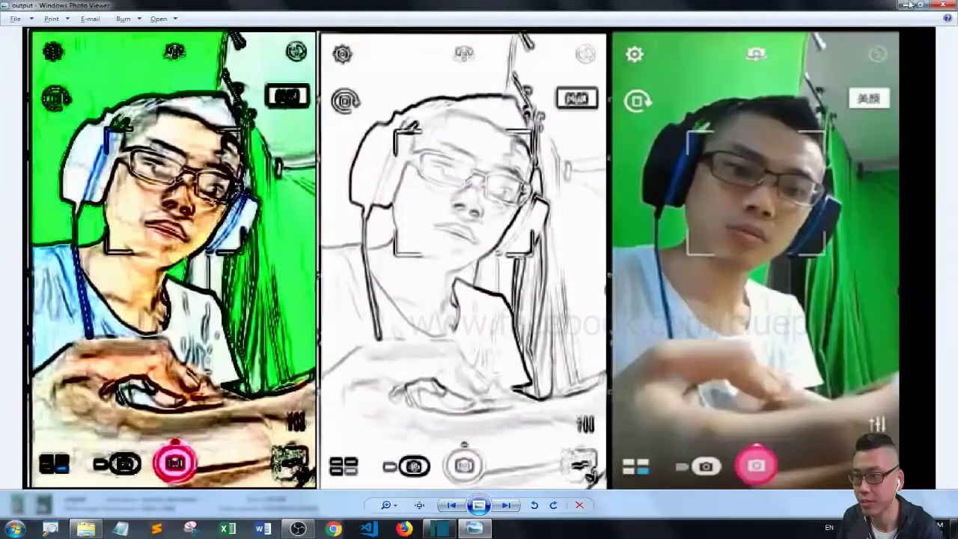
{"action": "left_click", "coordinate": [945, 6]}
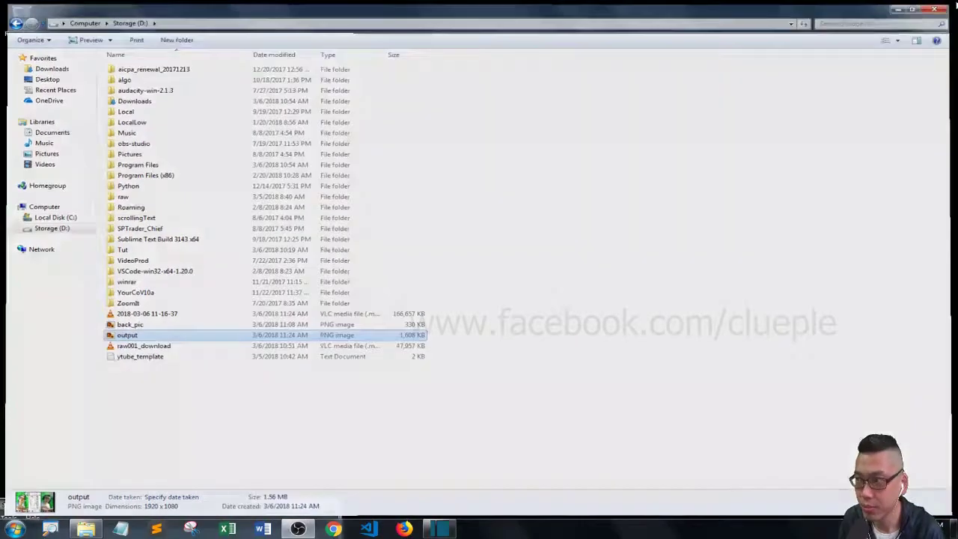
{"action": "left_click", "coordinate": [86, 528]}
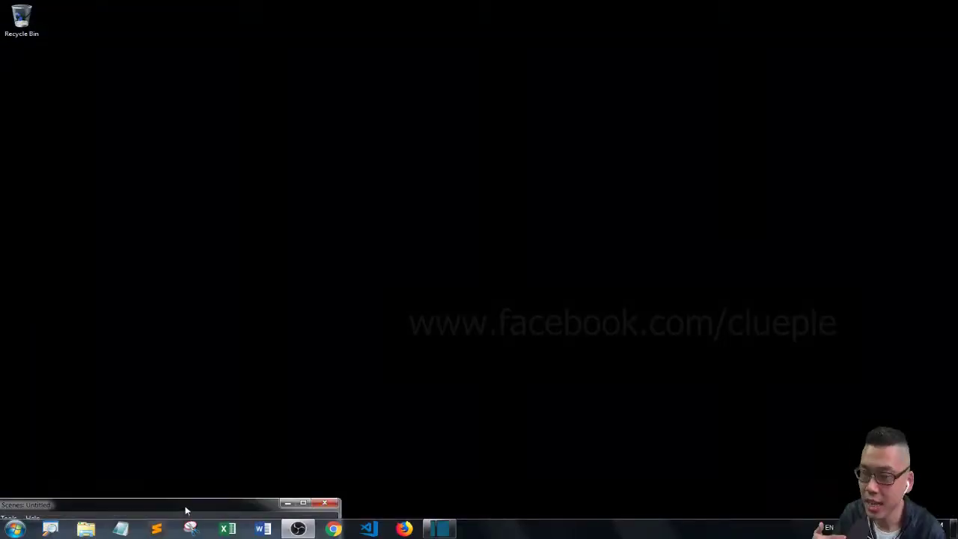